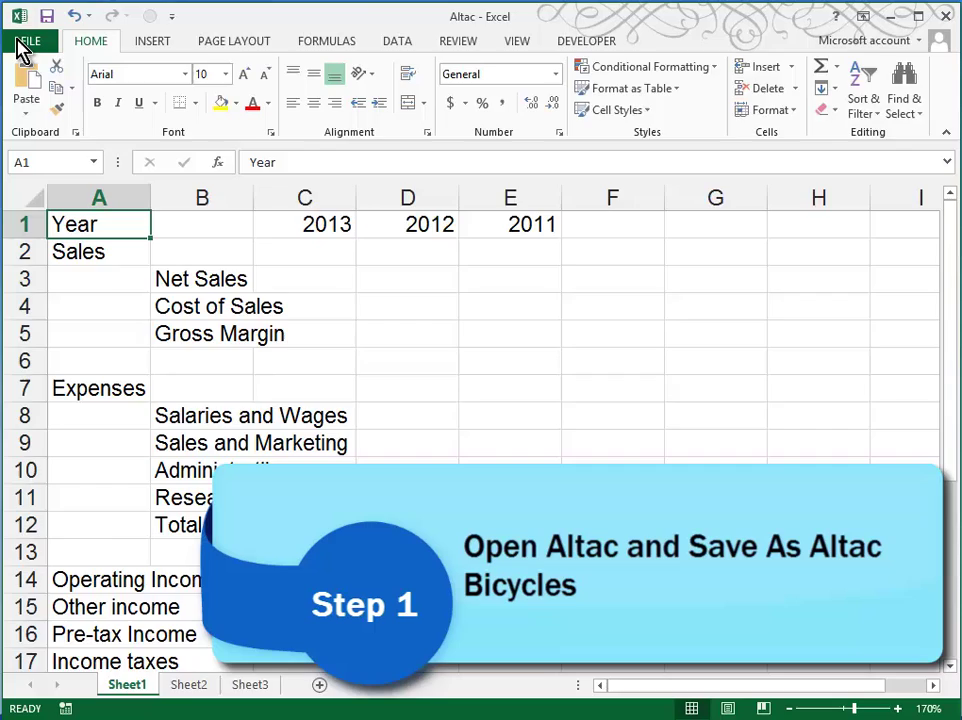
Save a copy of the workbook as AltacBicycles in the Case1 folder
left_click(18, 44)
left_click(60, 238)
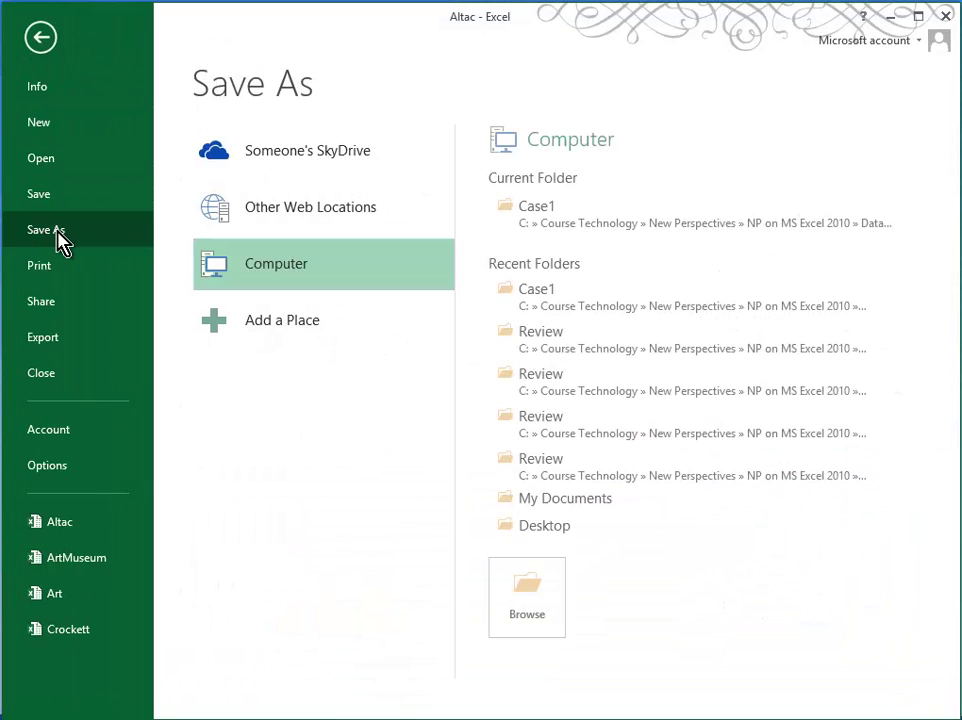
left_click(590, 222)
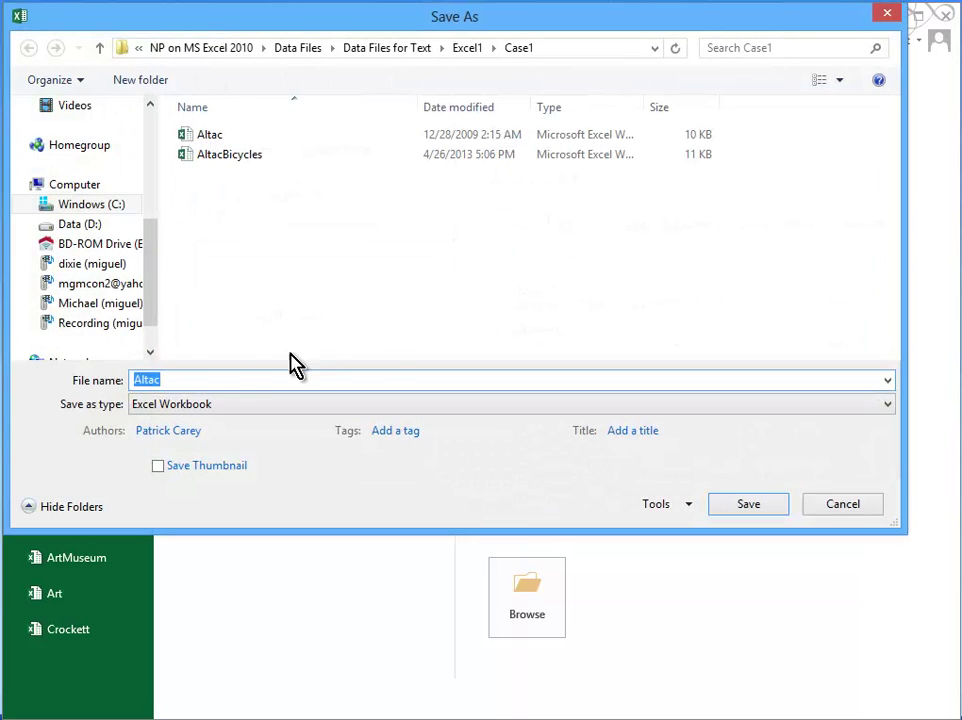
left_click(197, 380)
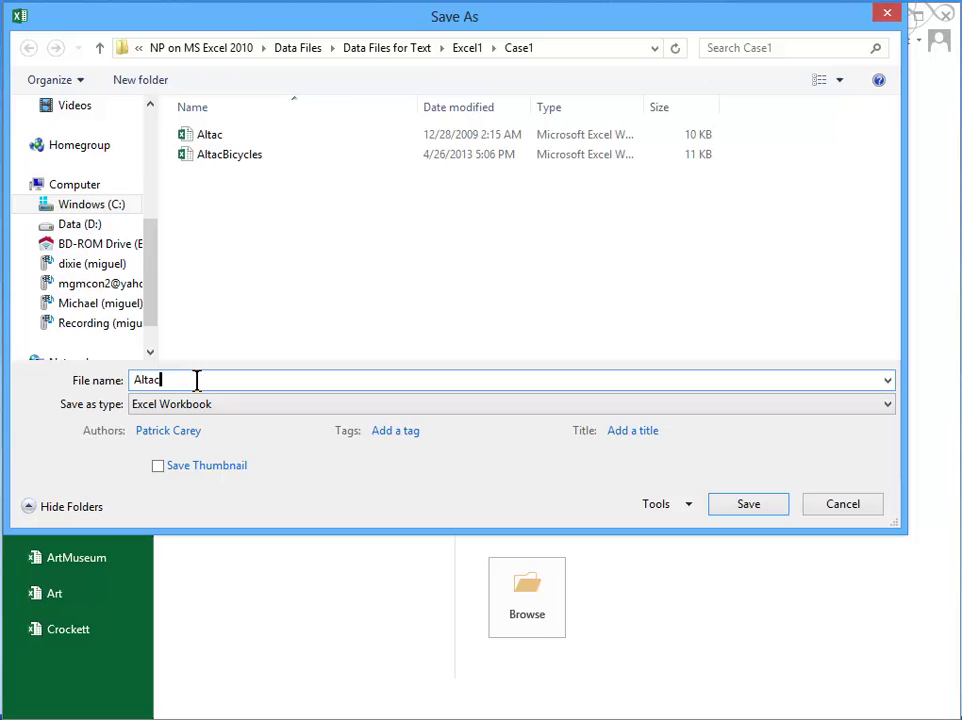
type("Bicycles")
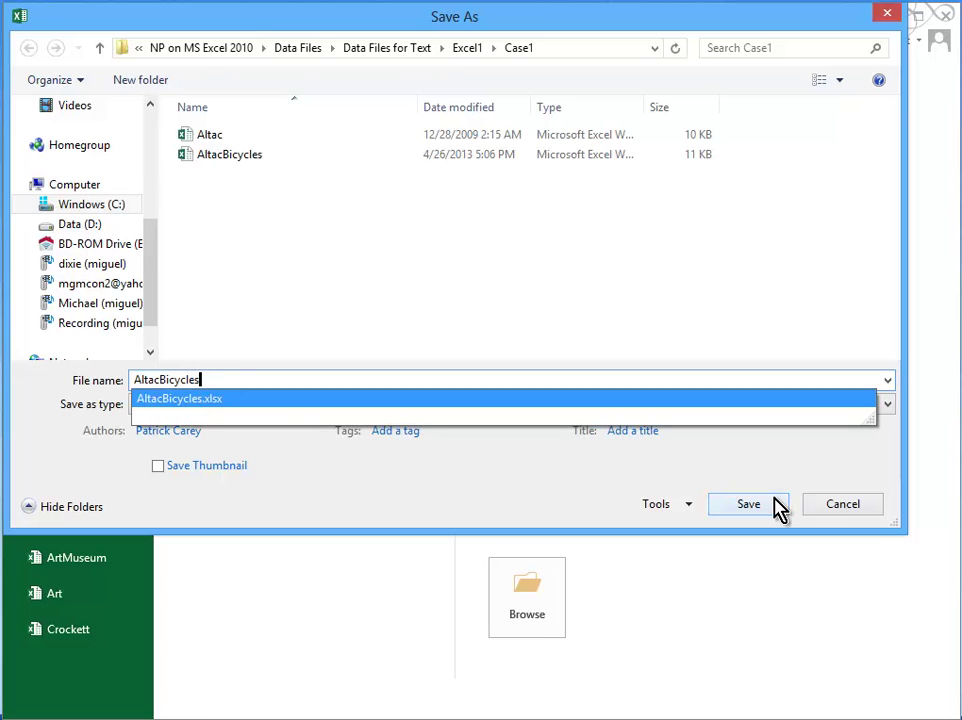
left_click(776, 504)
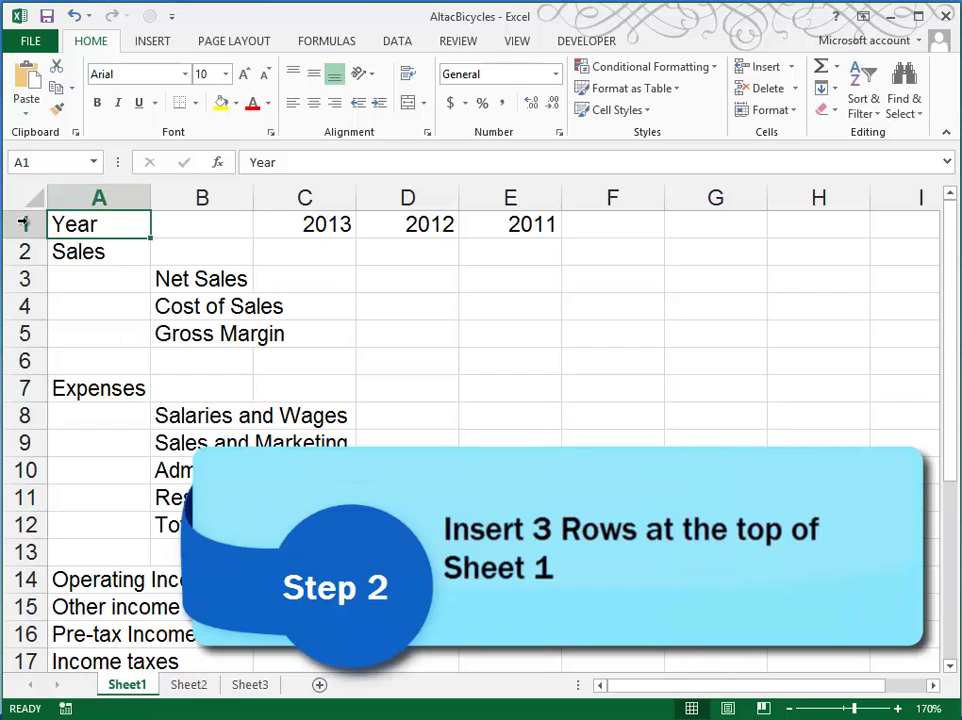
Insert three blank rows above the Year row at the top of Sheet1
left_click_drag(24, 224, 21, 277)
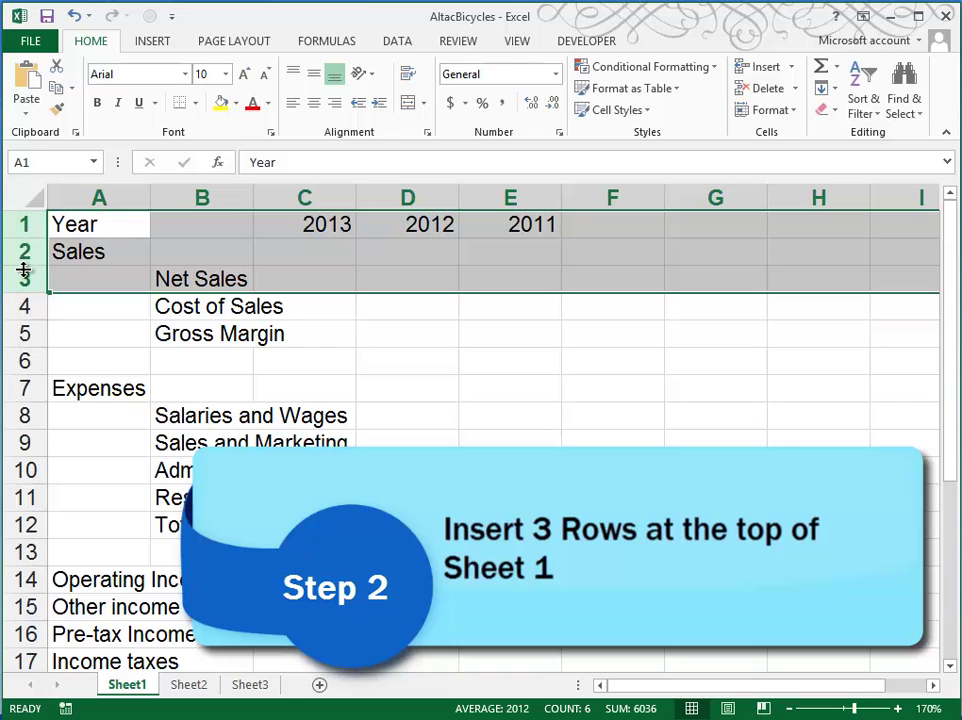
right_click(31, 265)
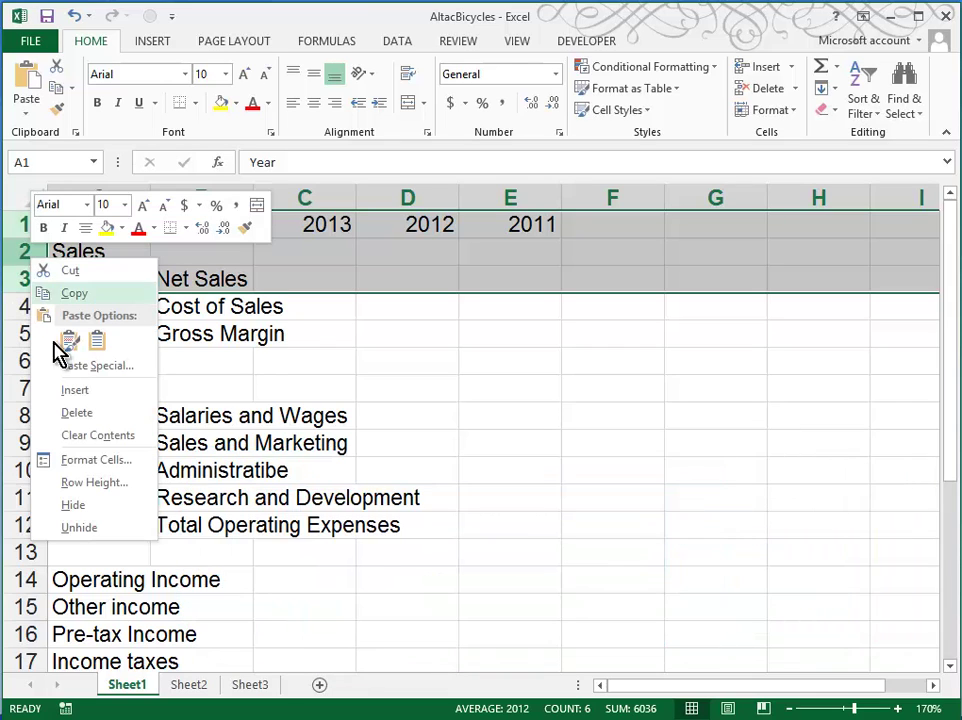
left_click(77, 391)
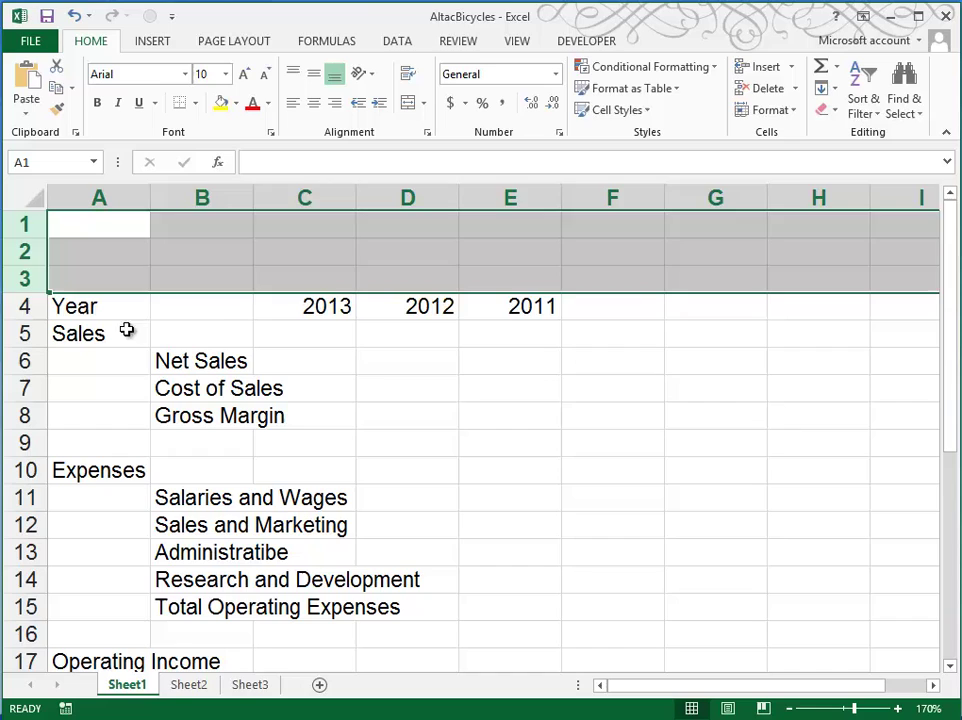
Enter "Altac Bicycles" and "Income Statement*" on two lines in A1, and "For the Year Ended December 31, 2011 through December 31, 2013" in A2
key("ctrl+Home")
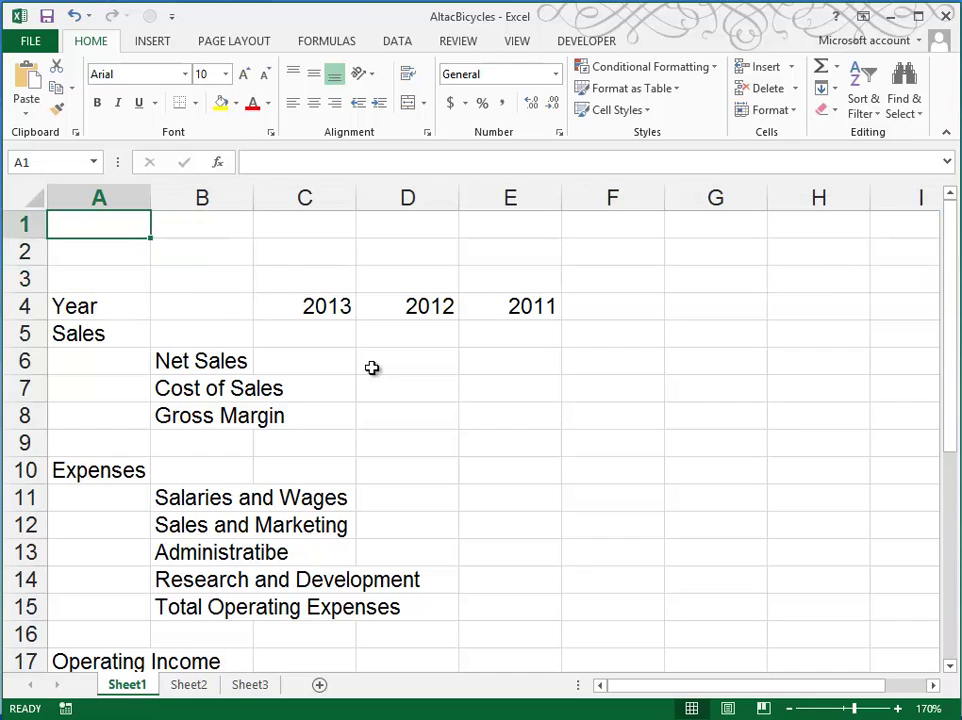
type("A")
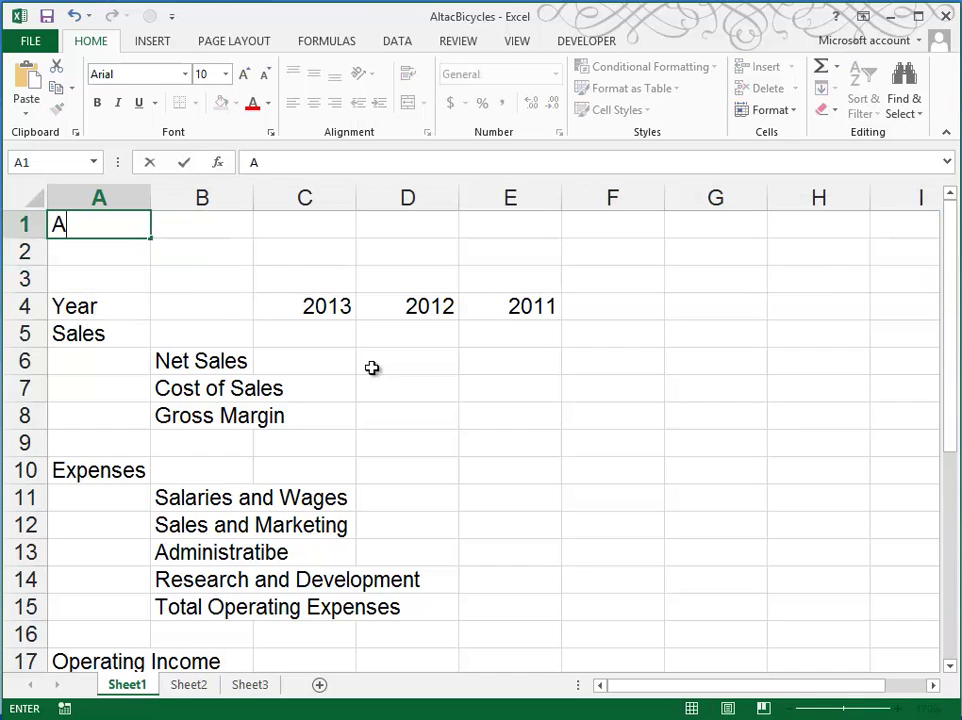
type("ltac Bicycles")
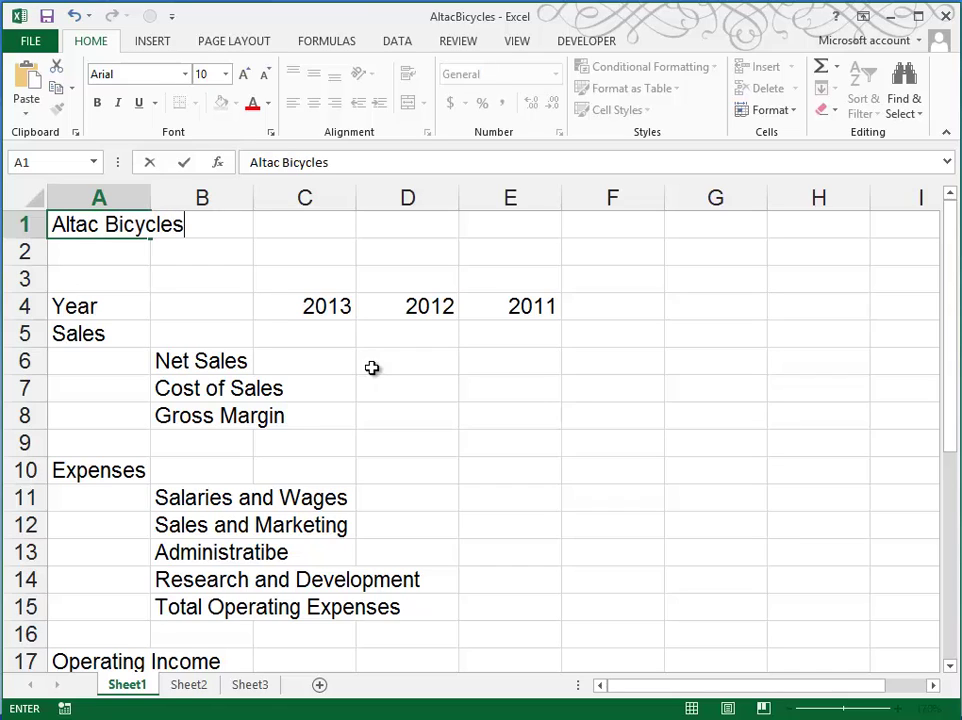
key("Return")
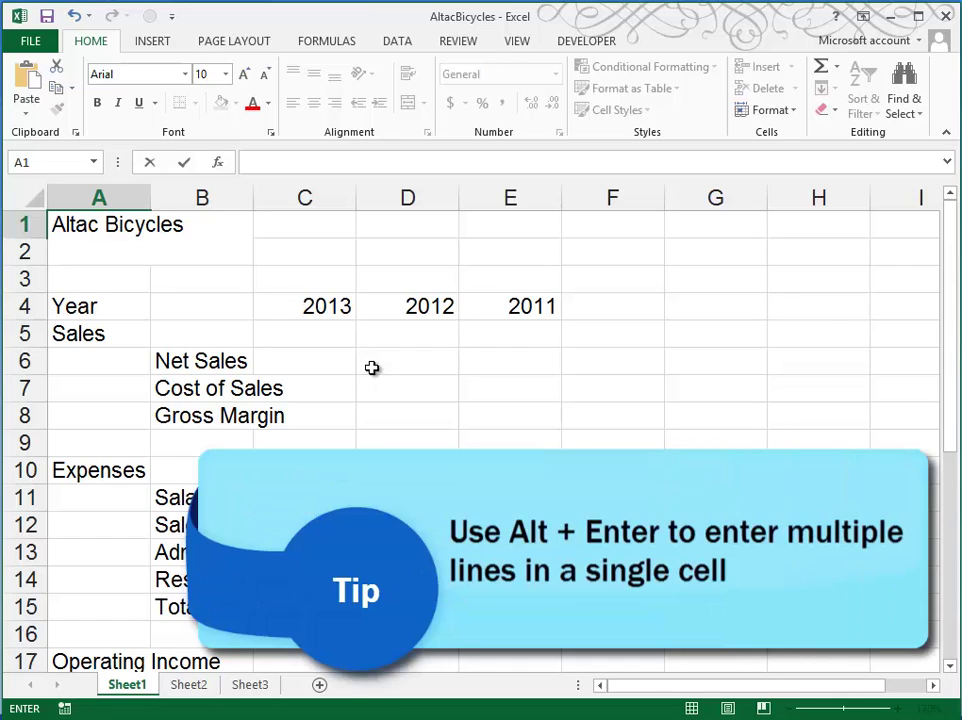
type("Inco")
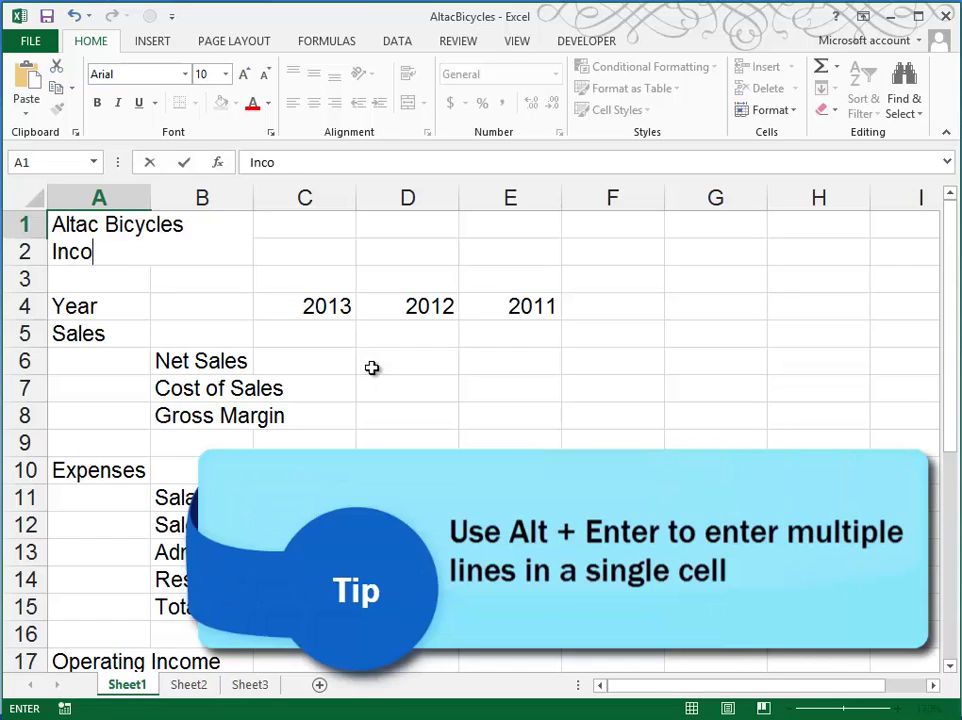
type("me ")
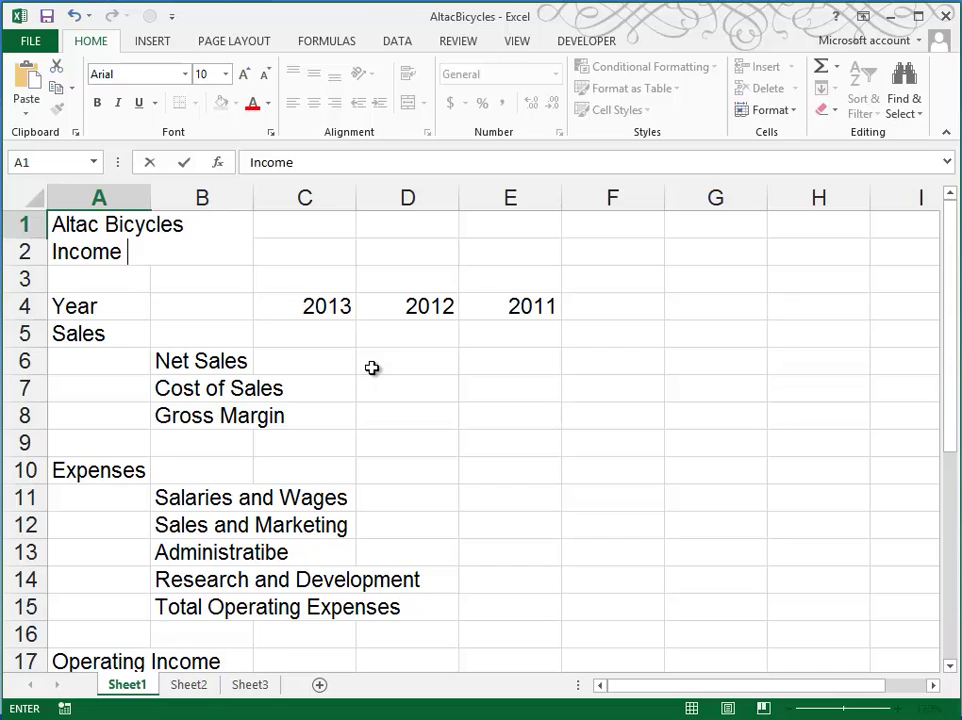
type("Statement*")
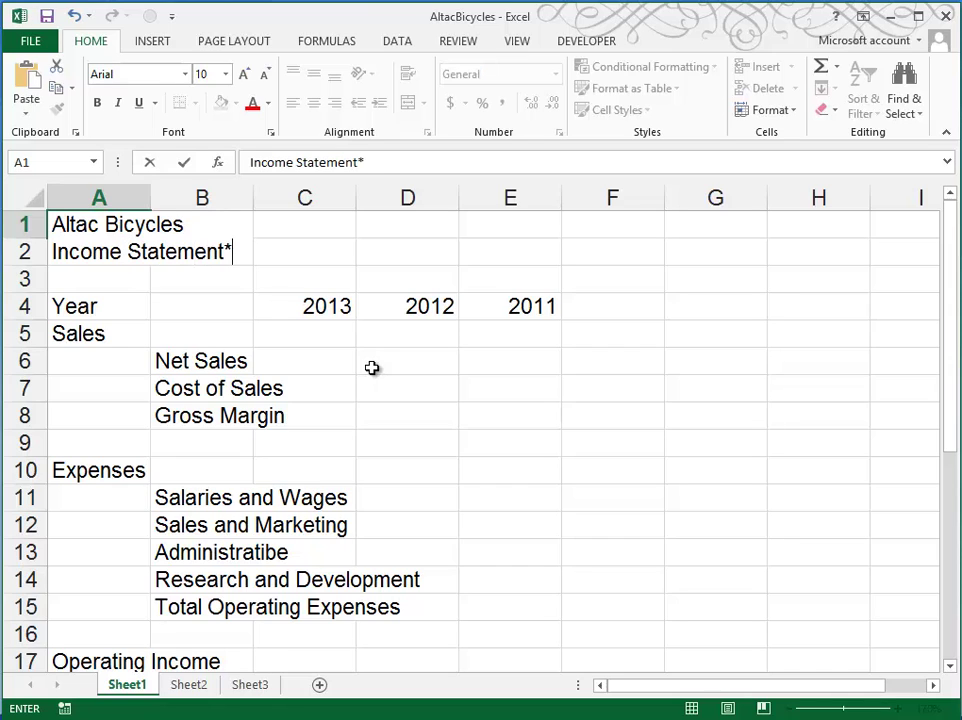
key("Return")
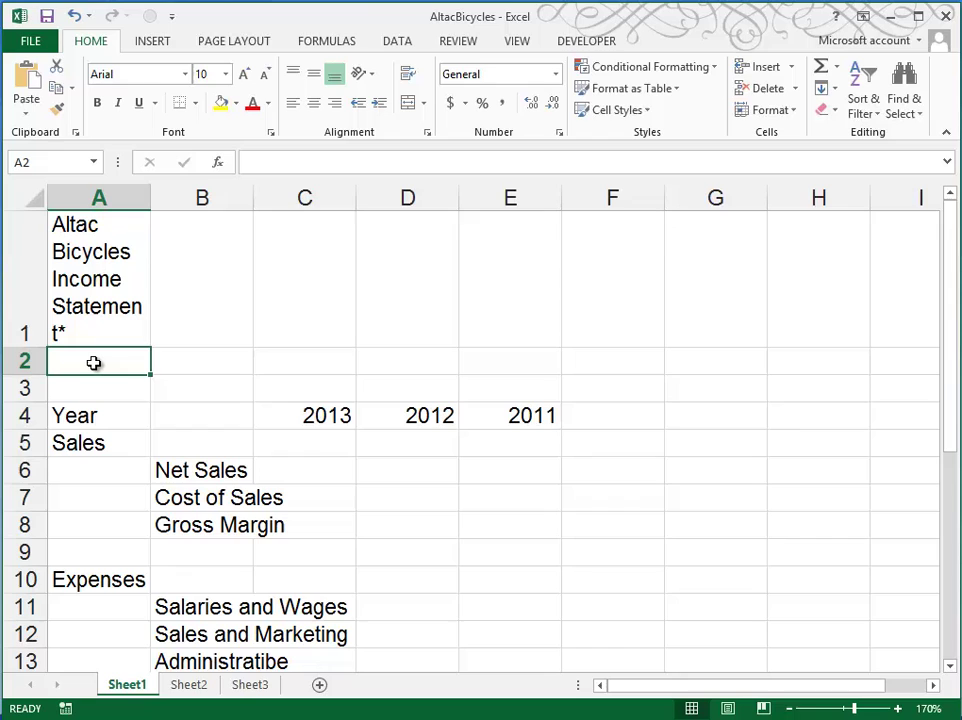
type("For the Year Ended December 31, 2011 through December 31, 2013")
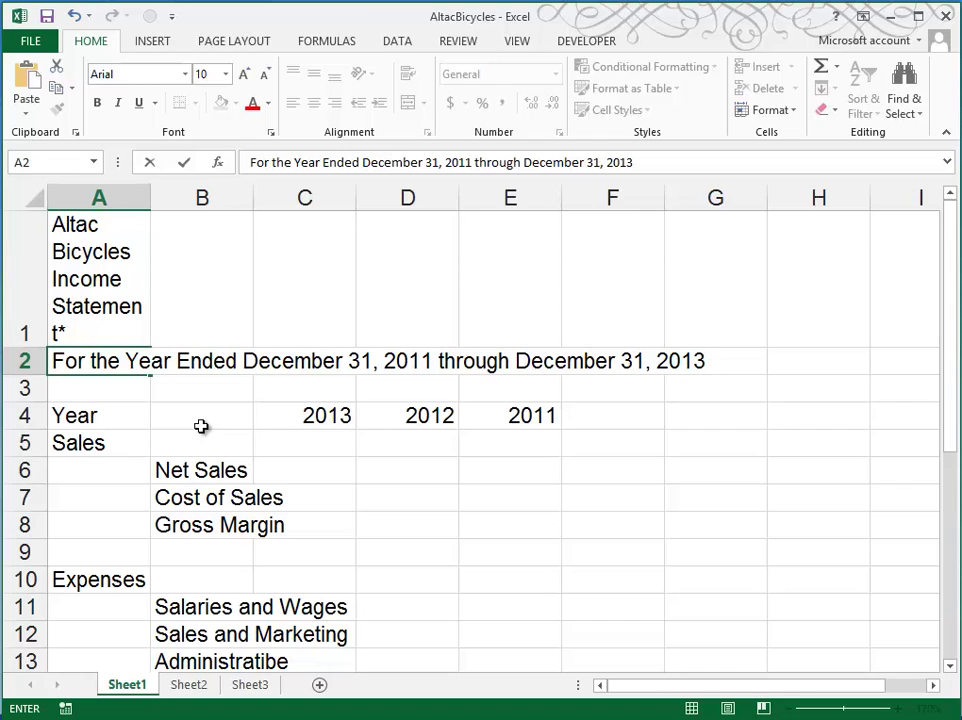
key("Return")
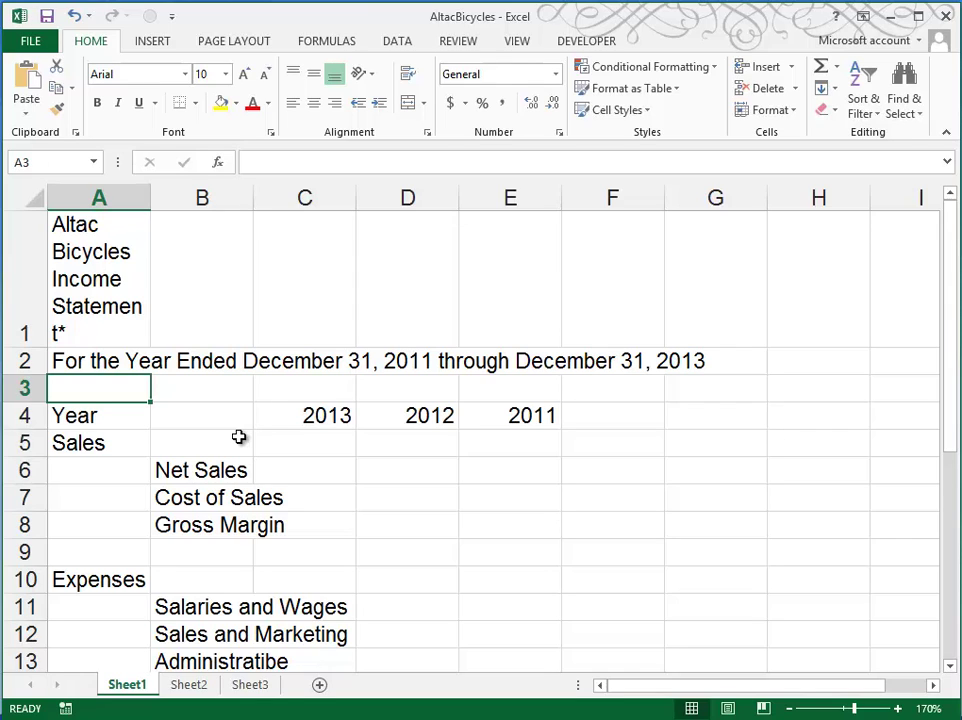
Fill C6:E7 with Net Sales of 13520, 10981 and 9034 and Cost of Sales of 4140, 3960 and 3011
left_click_drag(309, 466, 511, 494)
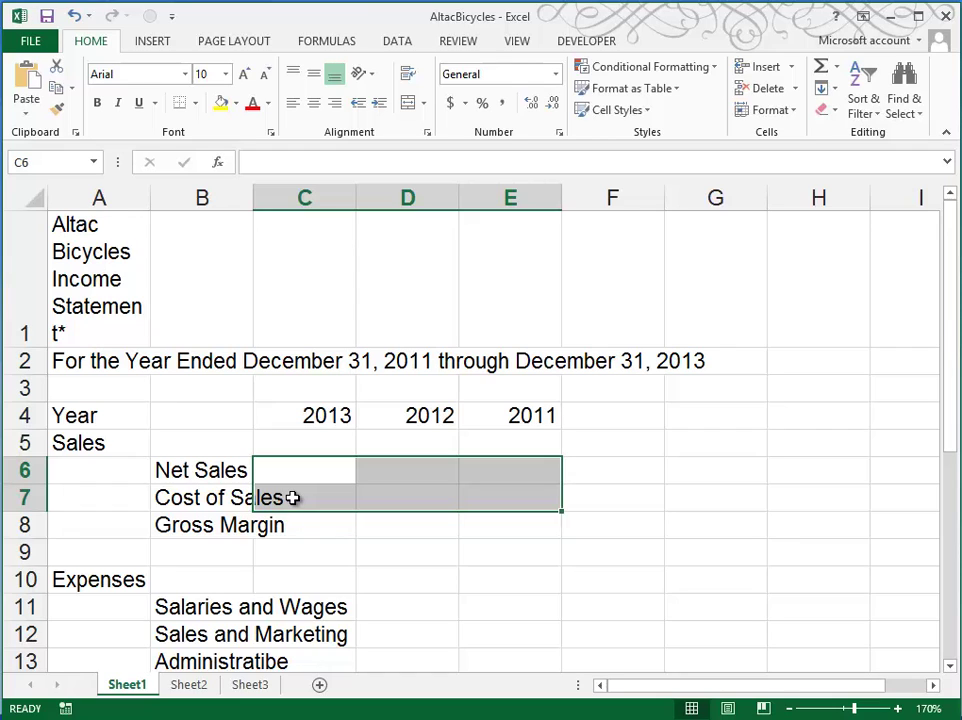
type("13520")
key("Return")
type("4140")
key("Return")
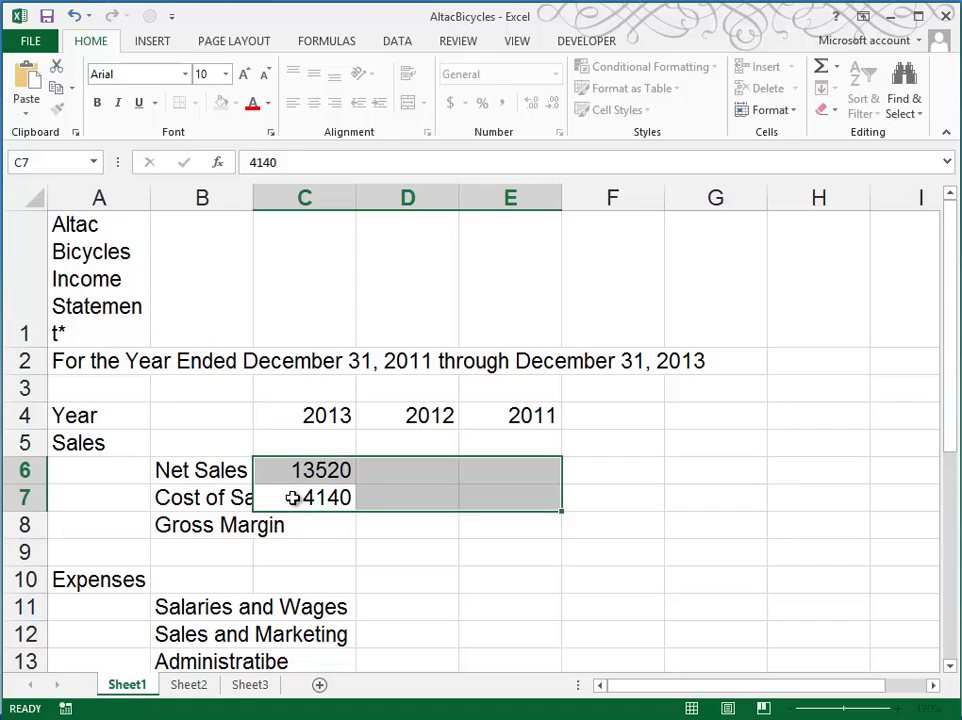
key("Return")
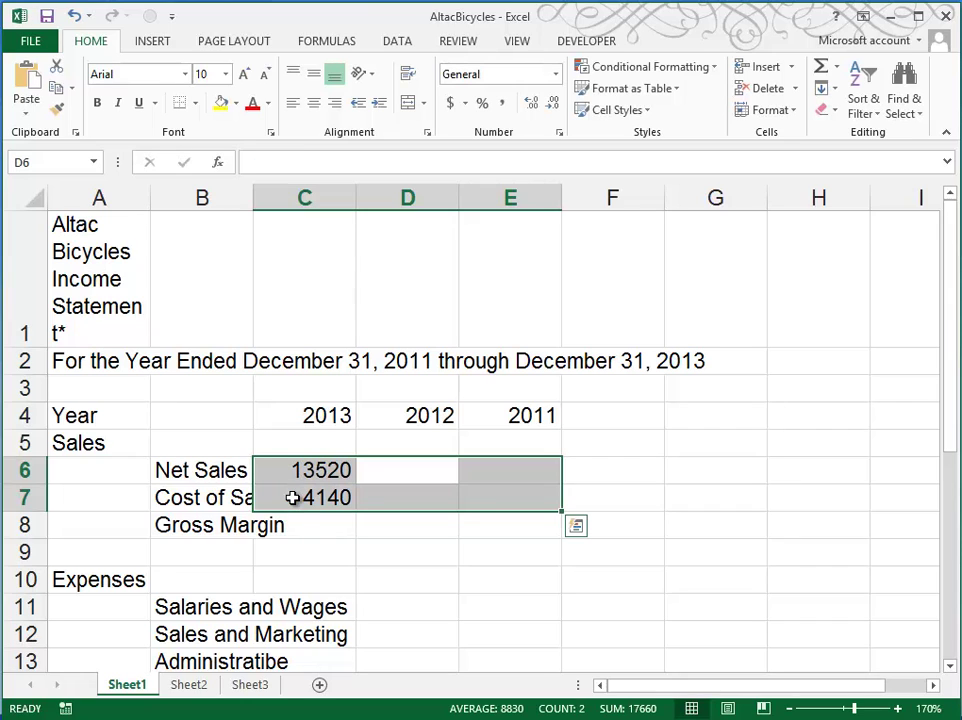
type("10981")
key("Return")
type("3960")
key("Return")
type("9034")
key("Return")
type("3011")
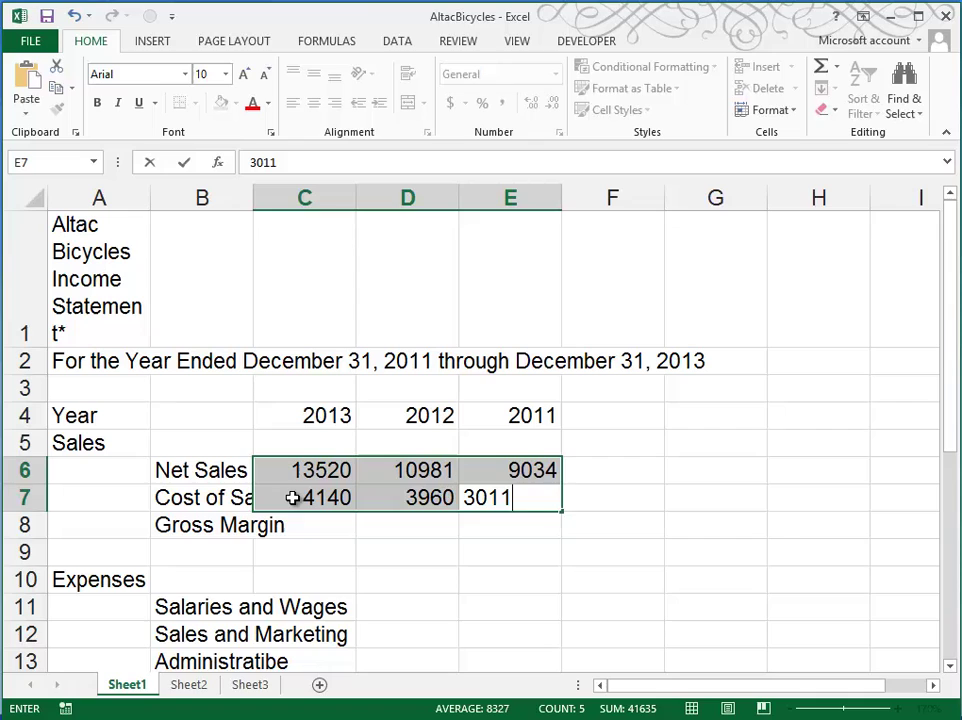
key("Return")
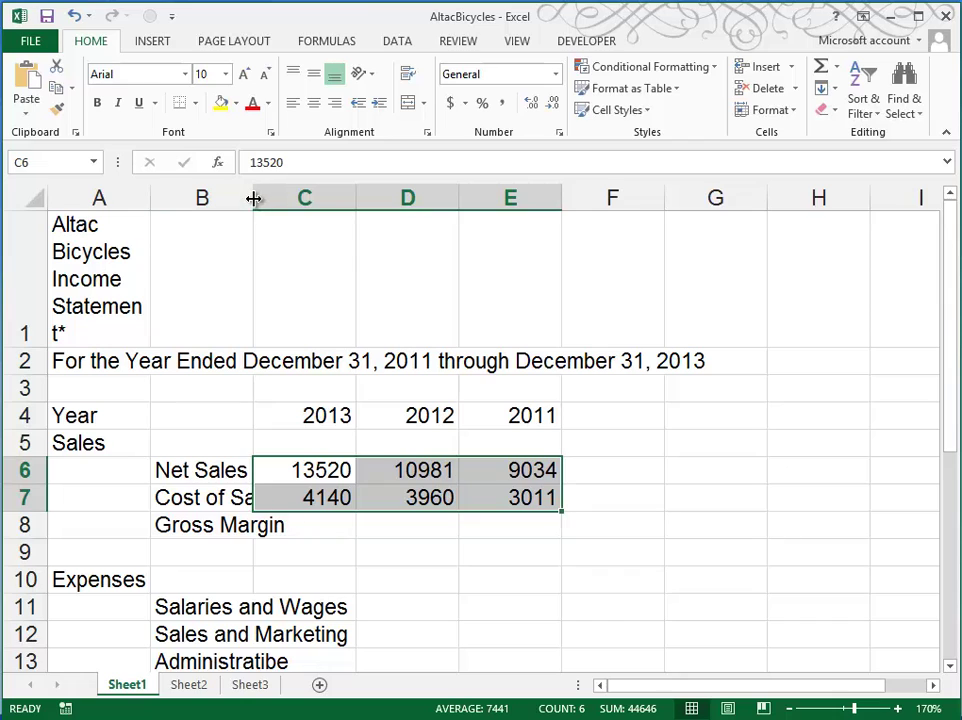
Widen column B to about twice its width so the Sales and expense labels fit
left_click_drag(254, 199, 356, 206)
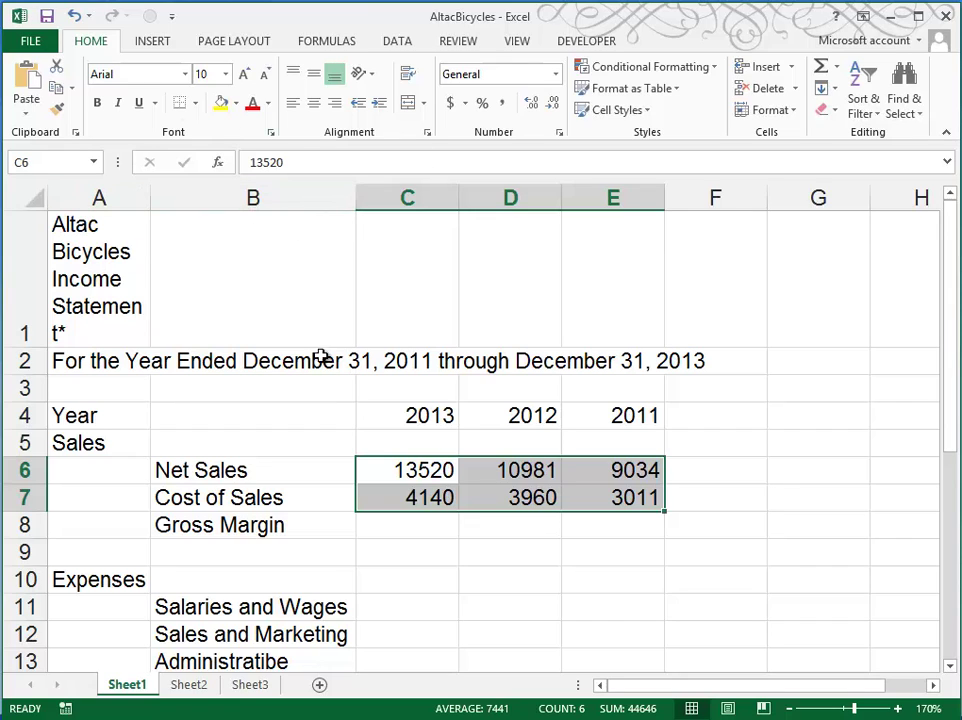
Calculate the 2013 Gross Margin in C8 with =C6-C7 and copy the formula across to D8:E8
key("Down")
key("Down")
key("Down")
key("Down")
key("Down")
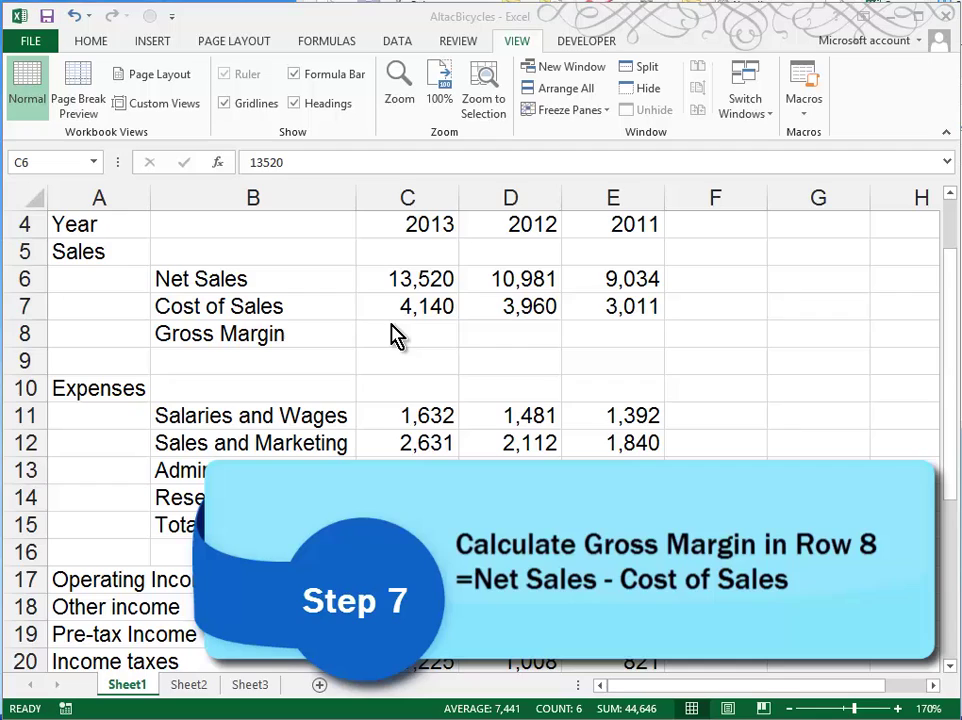
left_click(394, 333)
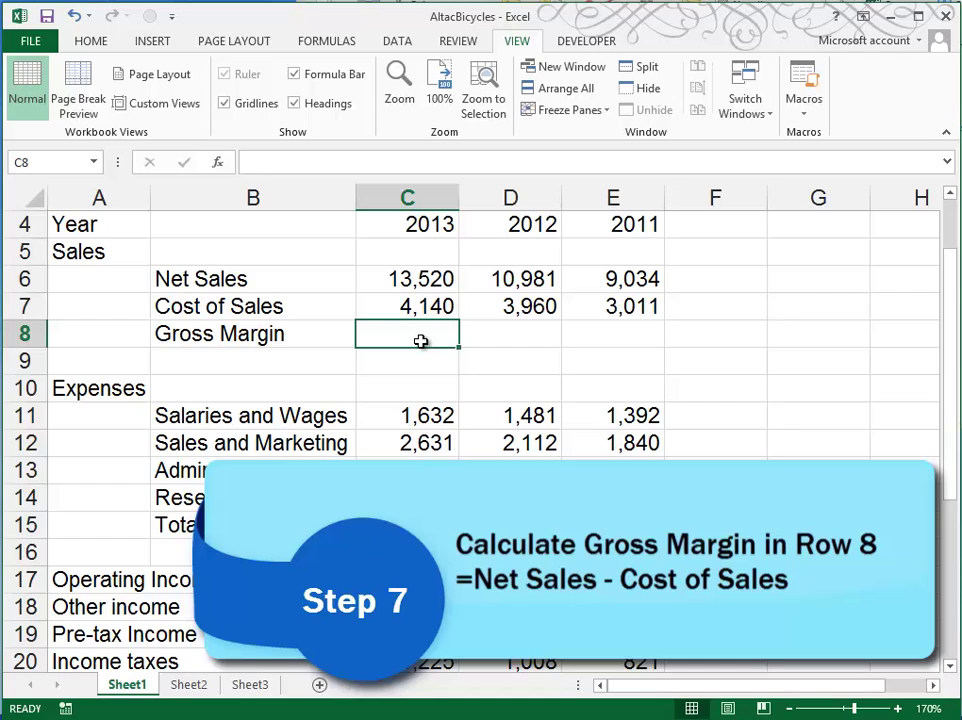
type("=")
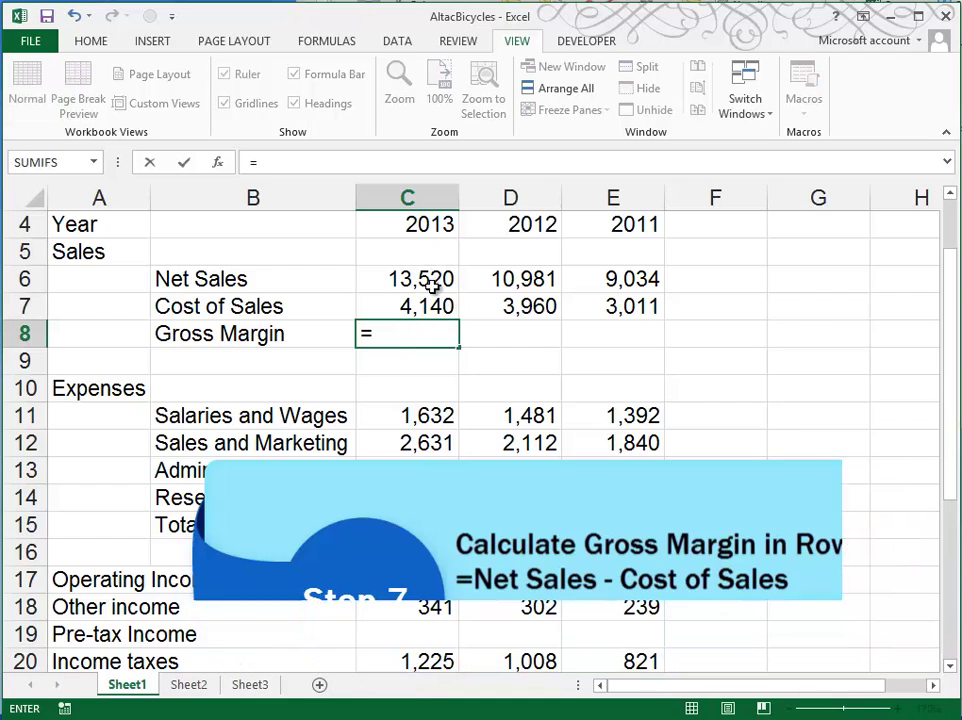
left_click(430, 279)
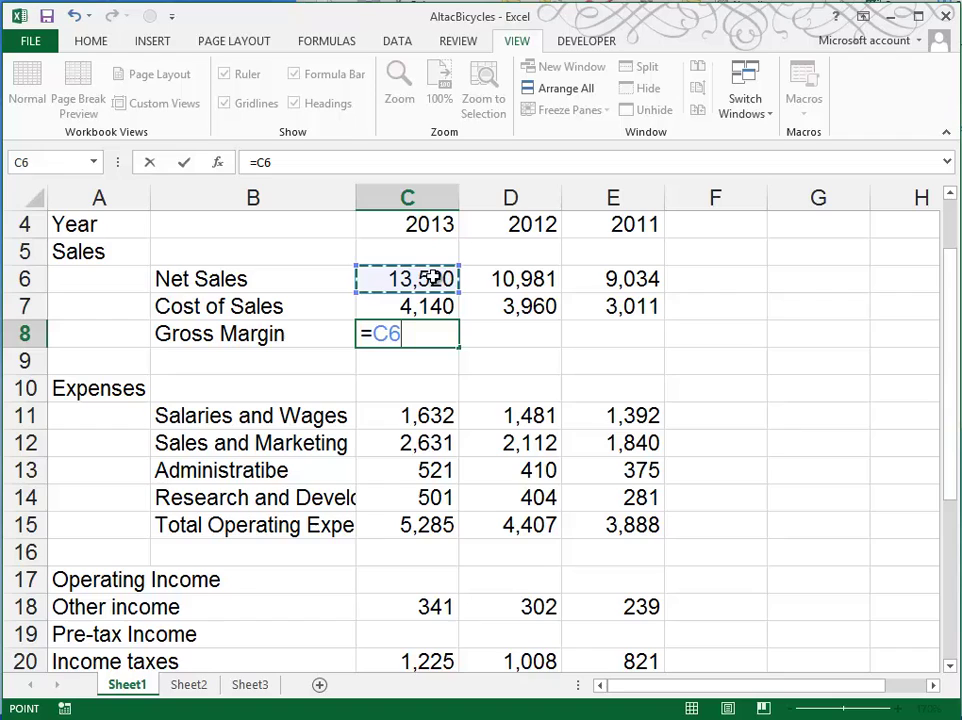
type("-")
left_click(428, 306)
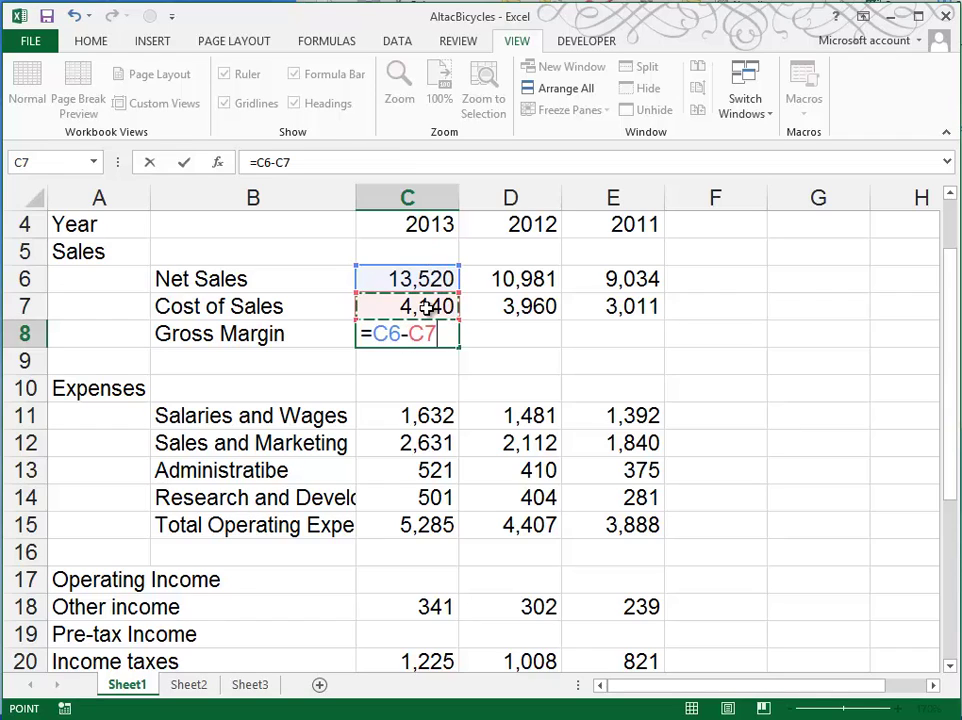
key("Return")
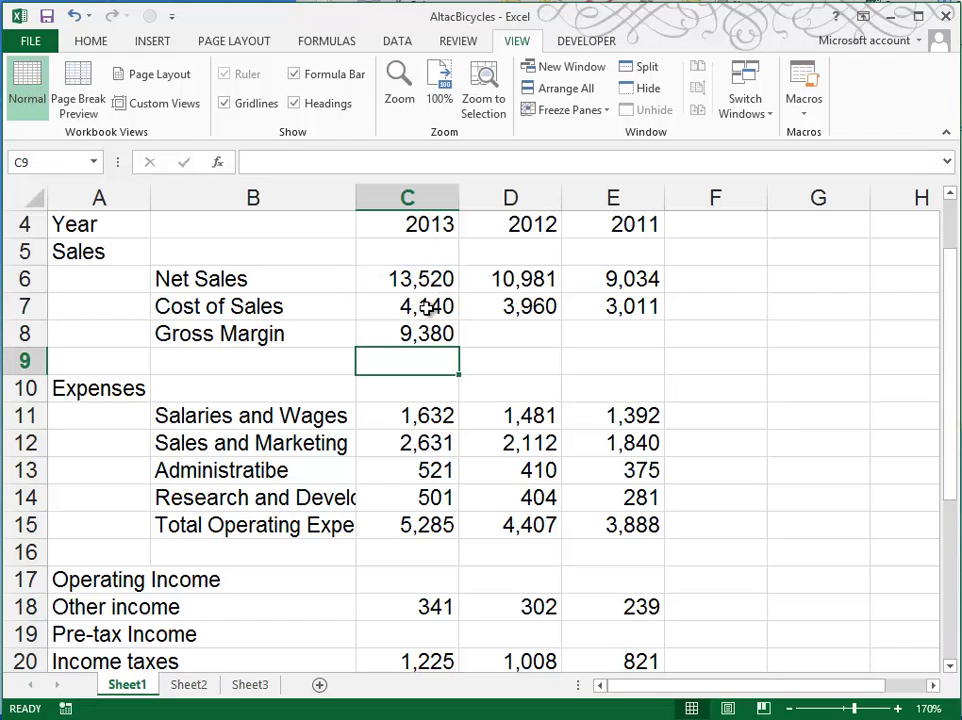
left_click(424, 334)
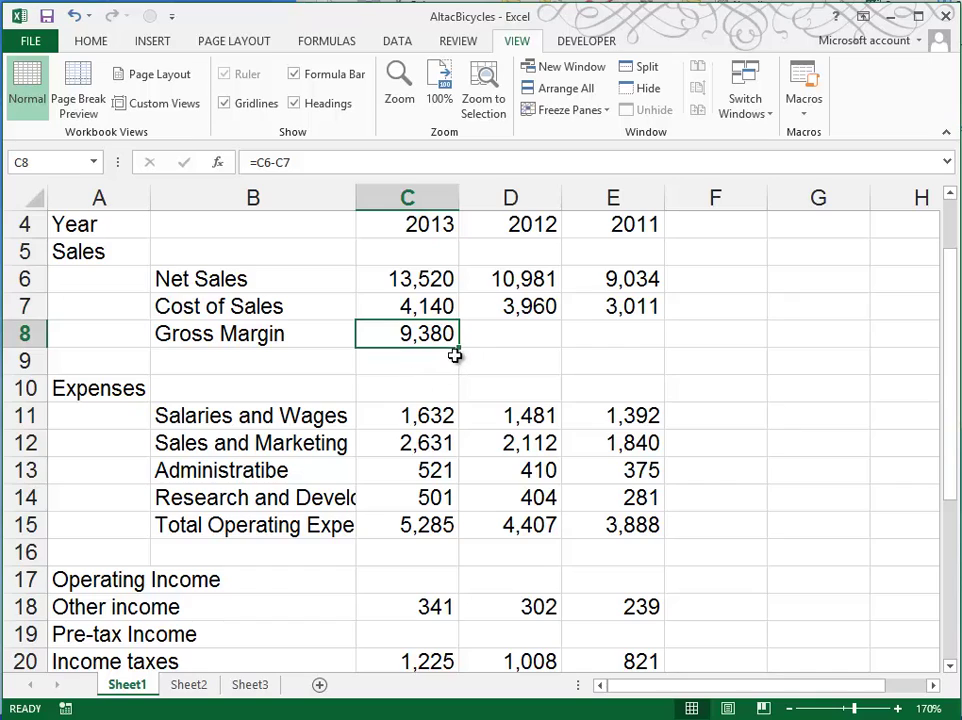
left_click_drag(461, 348, 633, 370)
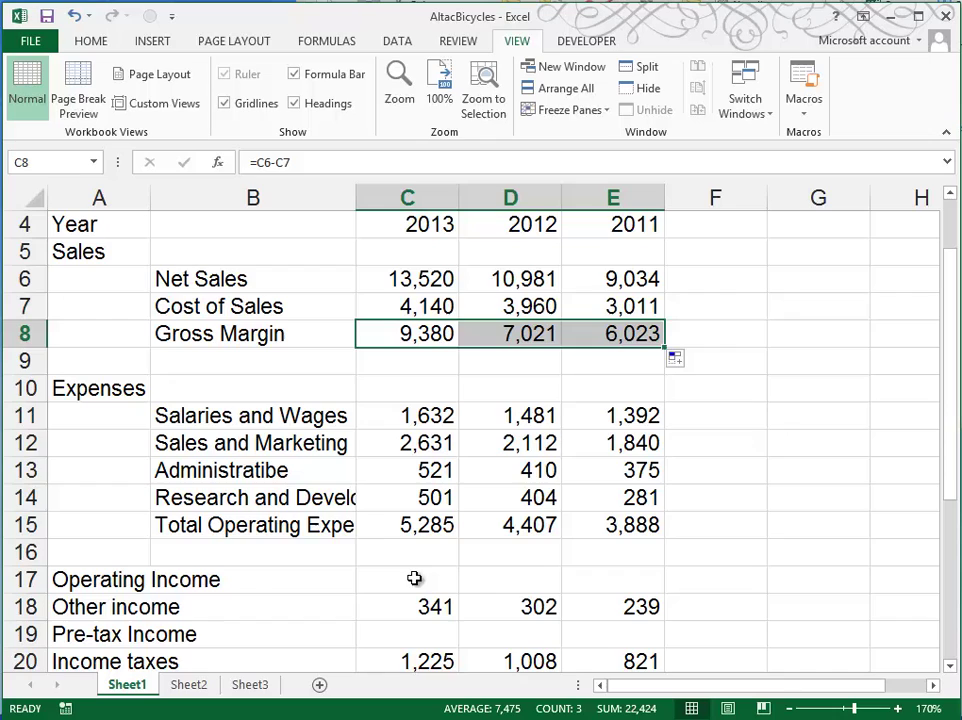
Calculate the 2013 Total Operating Expenses in C15 with =SUM(C11:C14)
left_click(405, 524)
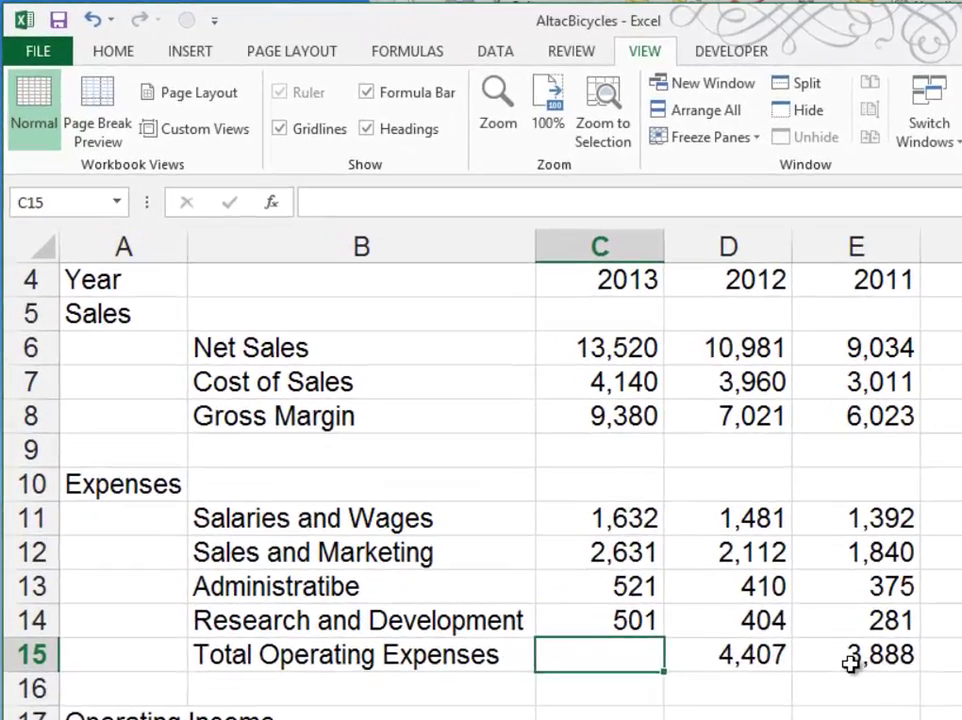
type("=")
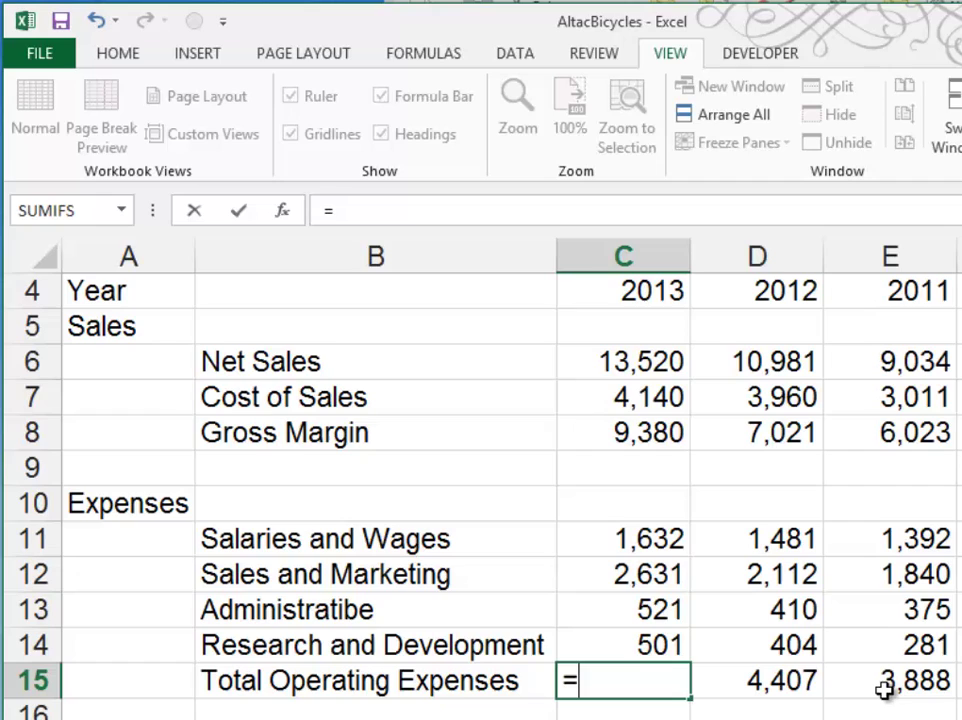
type("sum(")
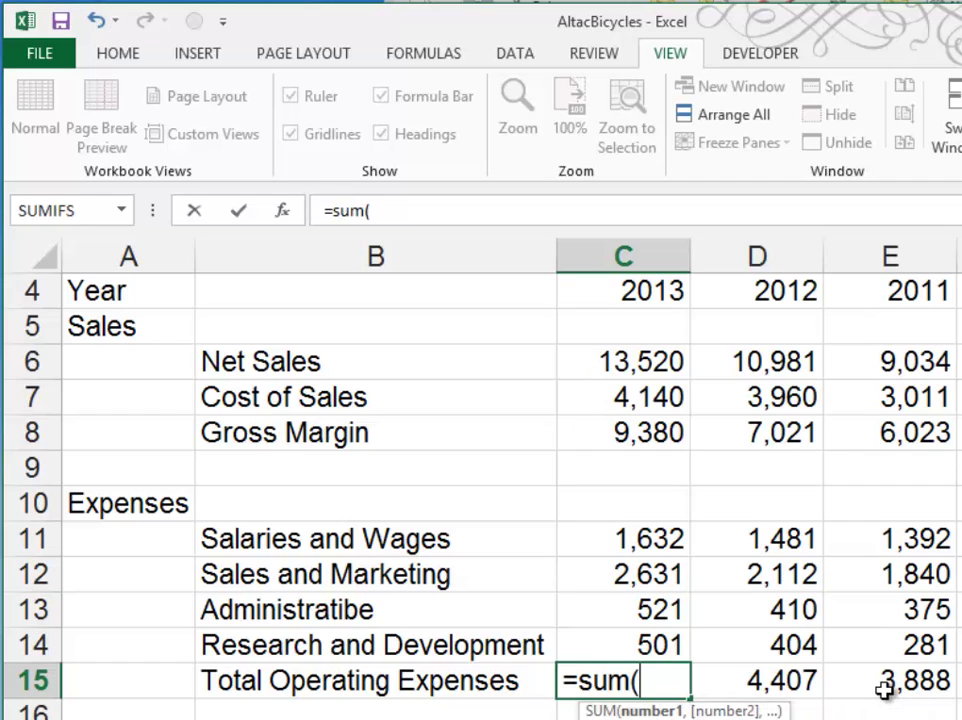
left_click(586, 536)
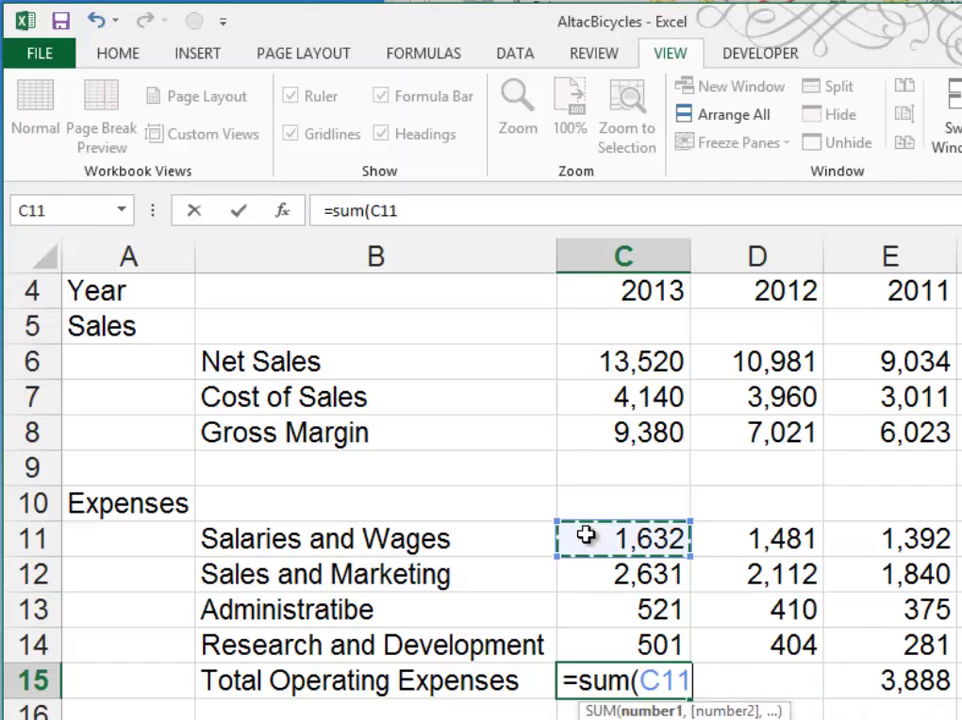
left_click_drag(586, 536, 603, 665)
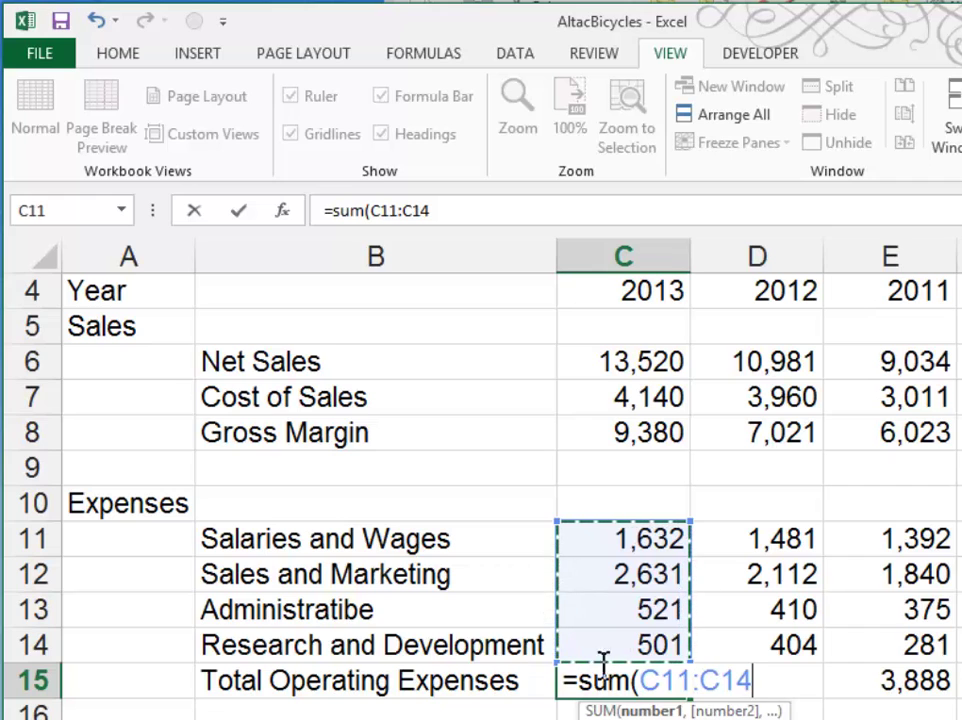
key("Return")
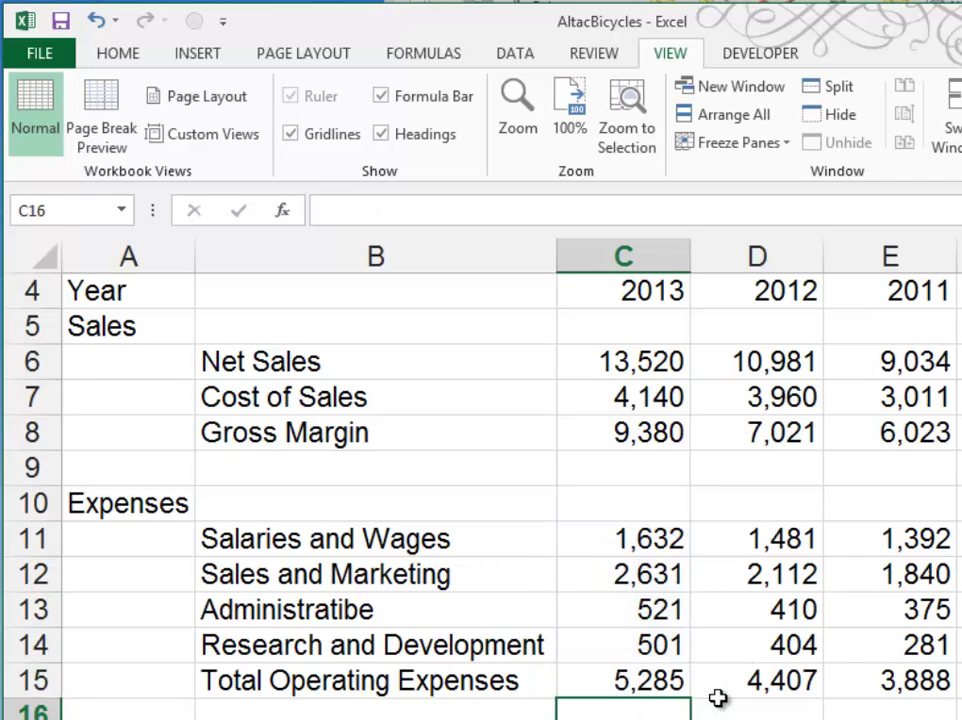
Calculate the 2013 Operating Income in C17 with =C8-C15 and copy the formula across to D17:E17
key("Return")
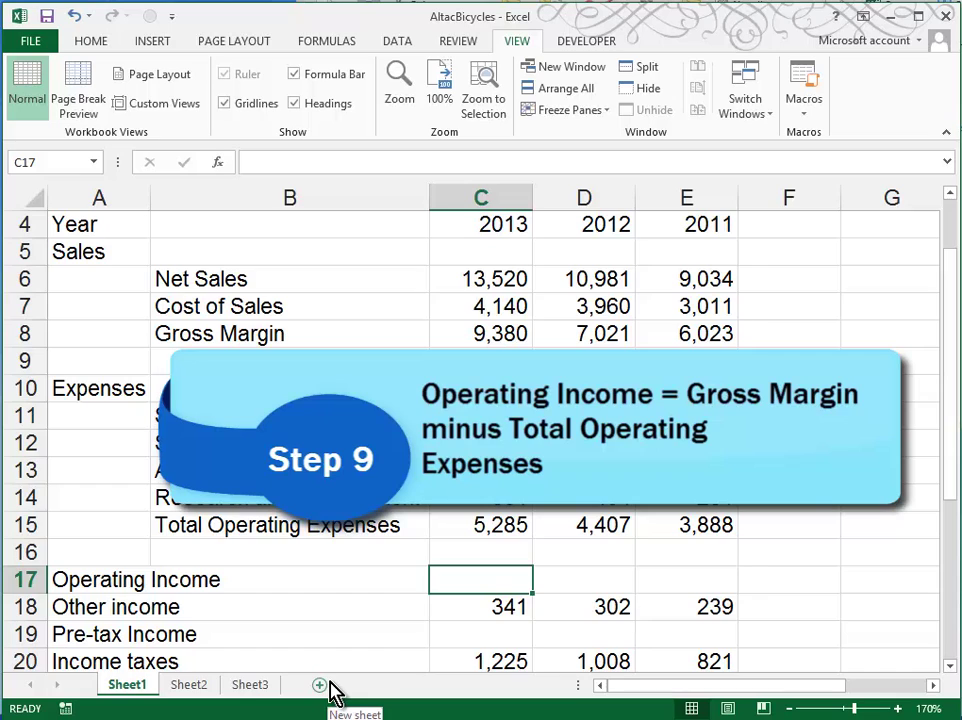
type("=")
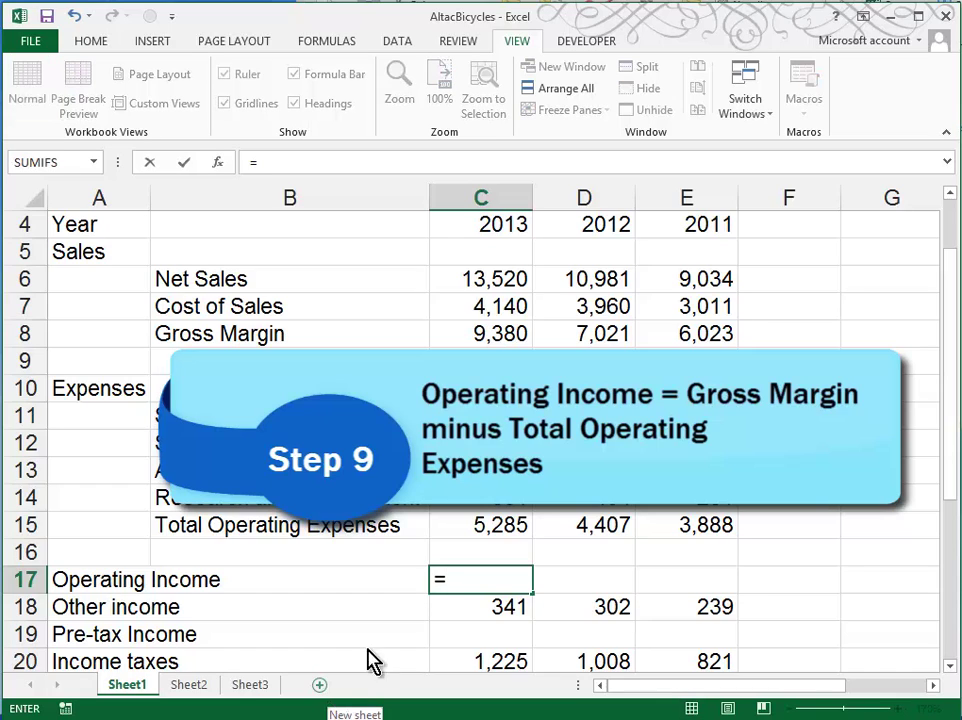
left_click(493, 338)
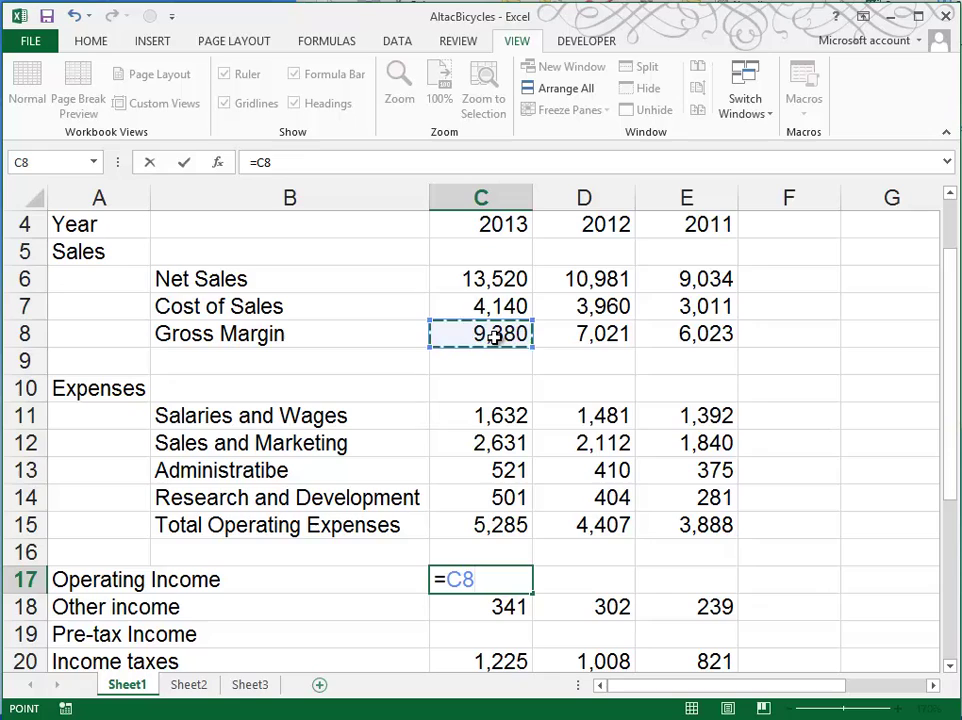
type("-")
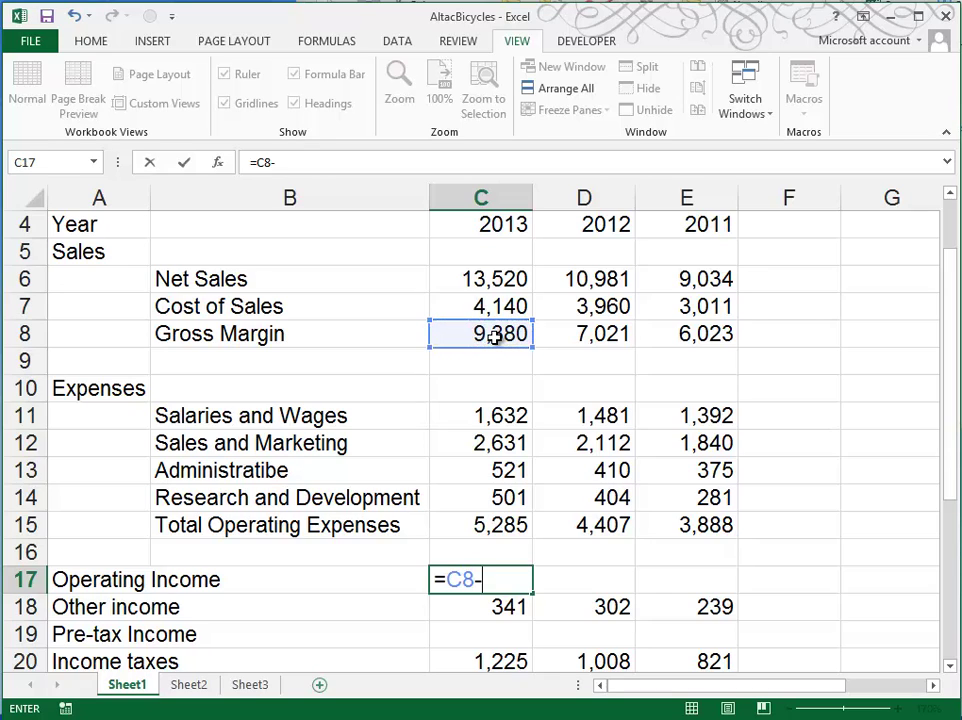
left_click(502, 524)
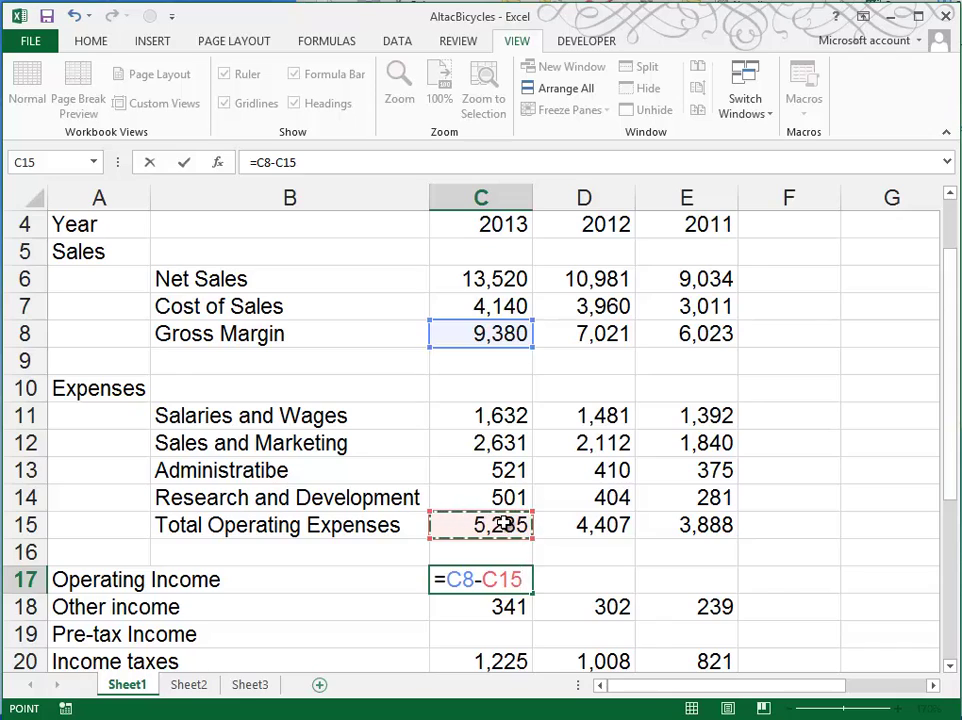
key("Return")
left_click(508, 578)
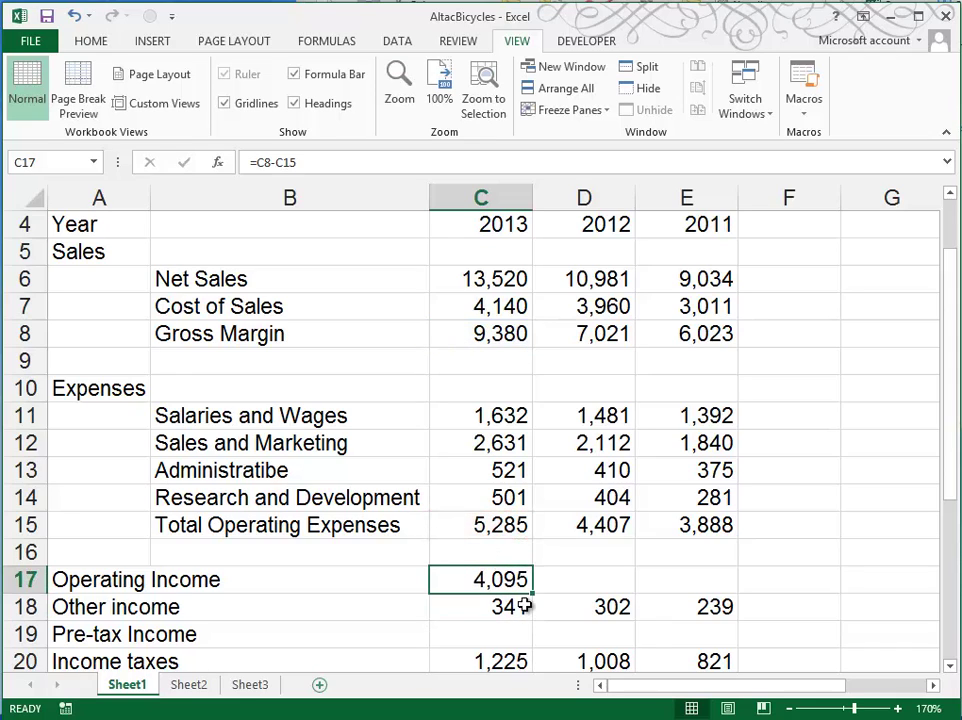
left_click_drag(532, 595, 741, 586)
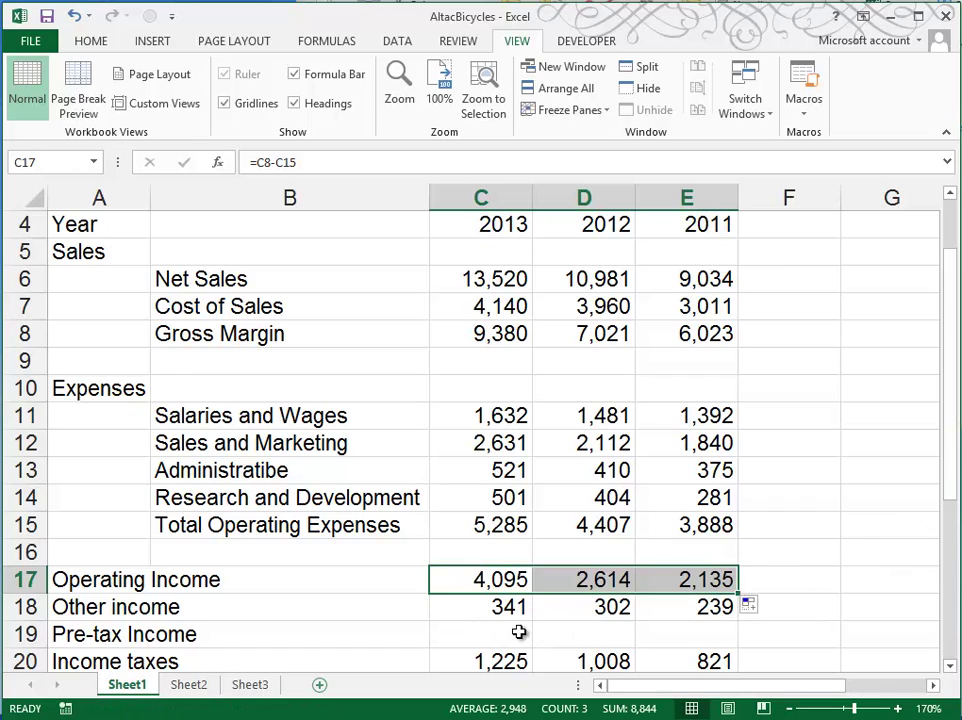
Calculate the 2013 Pre-tax Income in C19 with =C17+C18 and copy the formula across to D19:E19
left_click(482, 640)
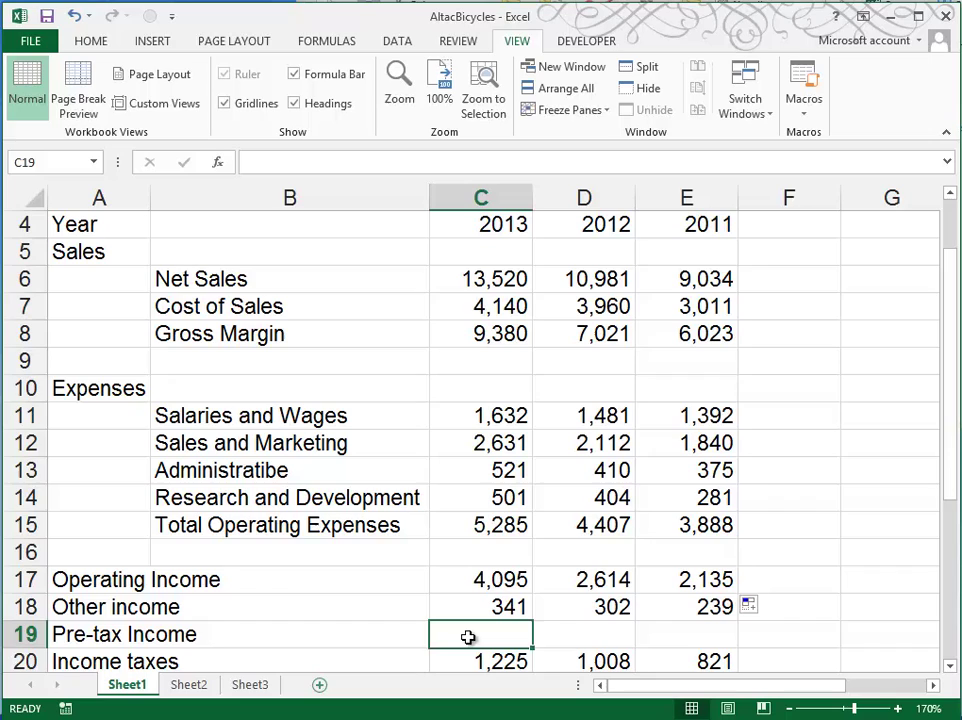
type("=")
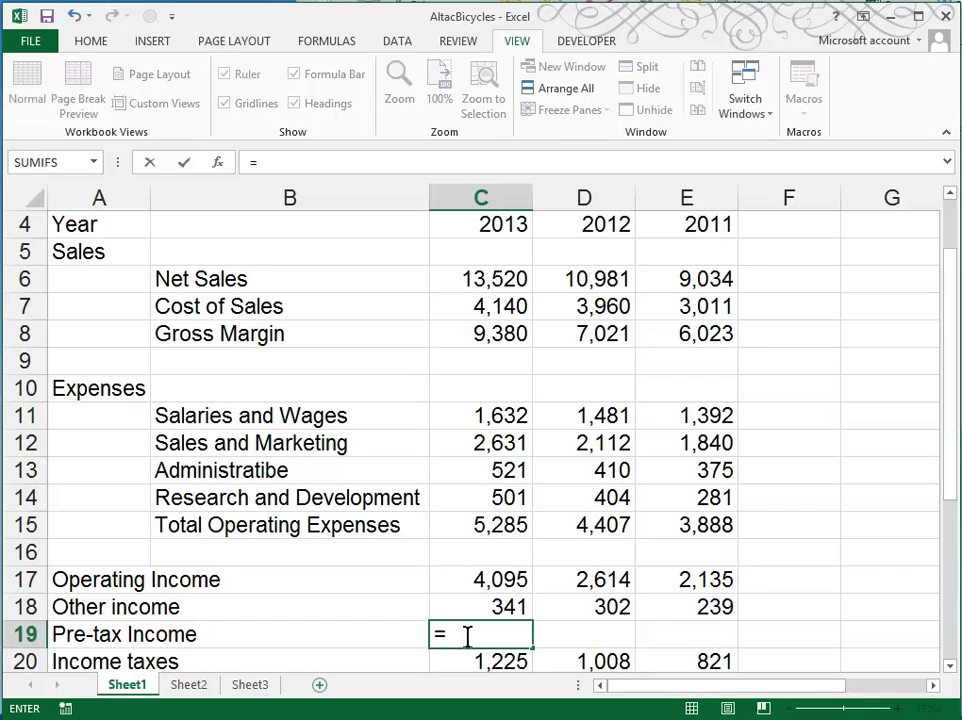
left_click(467, 580)
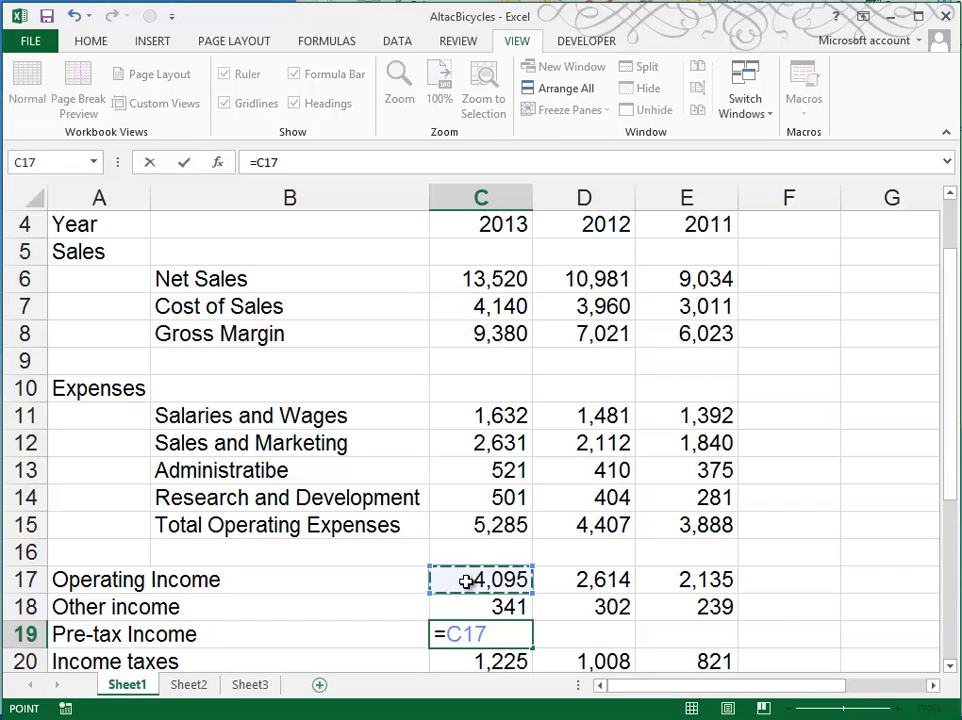
type("+")
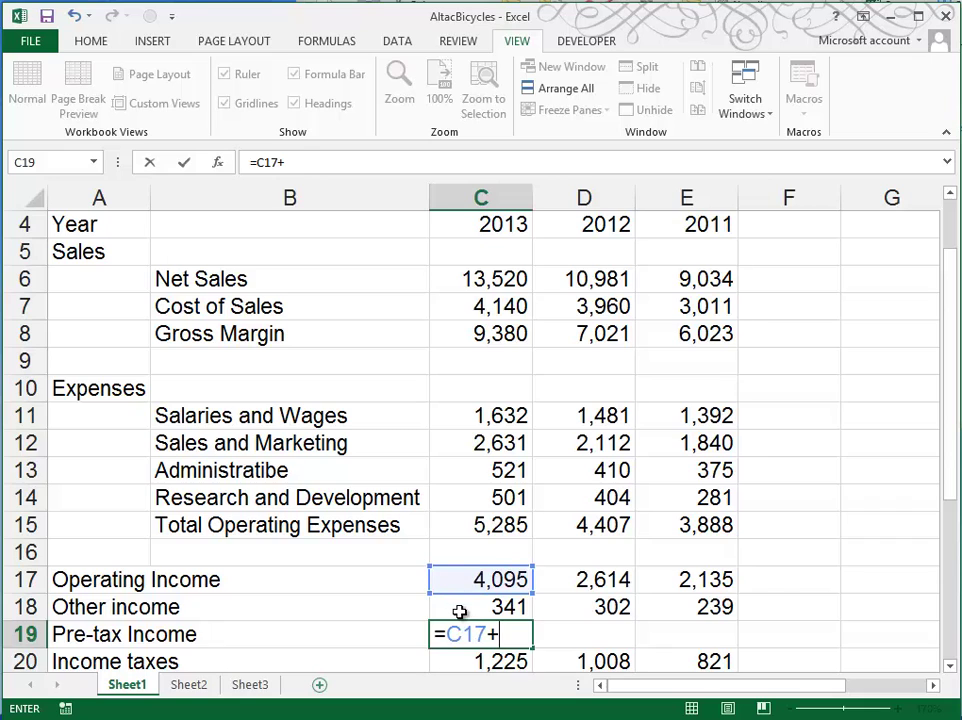
left_click(459, 611)
key("Return")
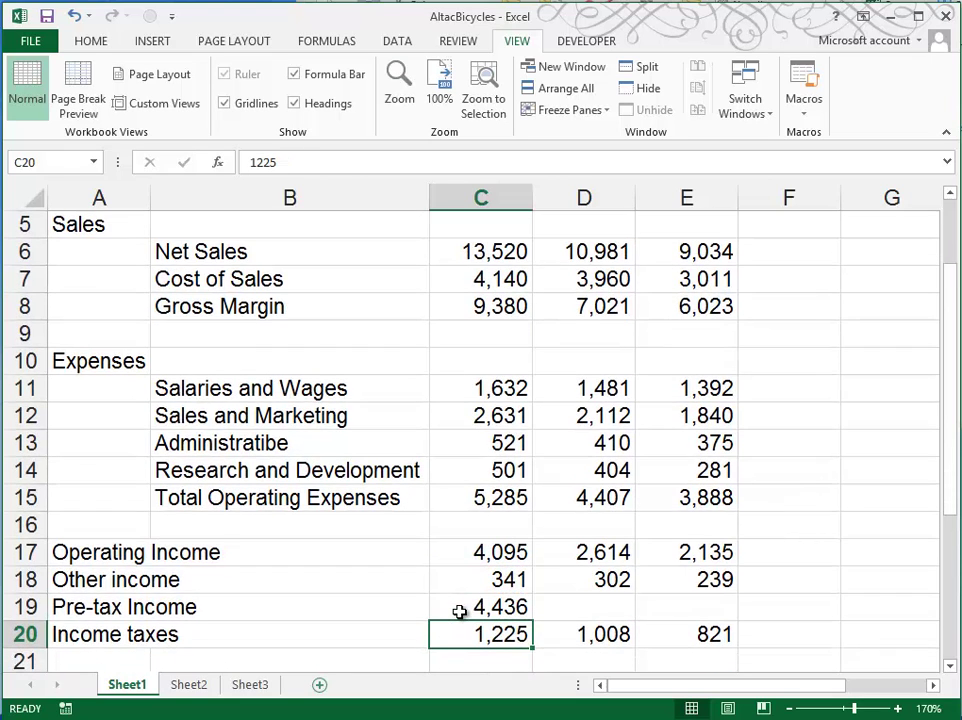
left_click(494, 605)
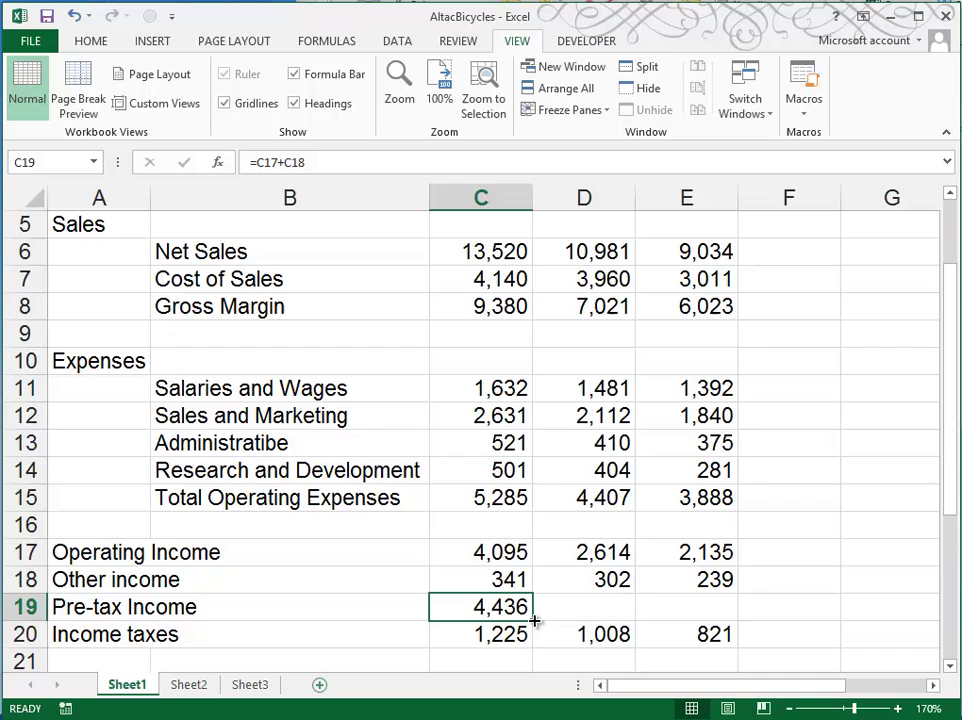
left_click_drag(535, 621, 750, 627)
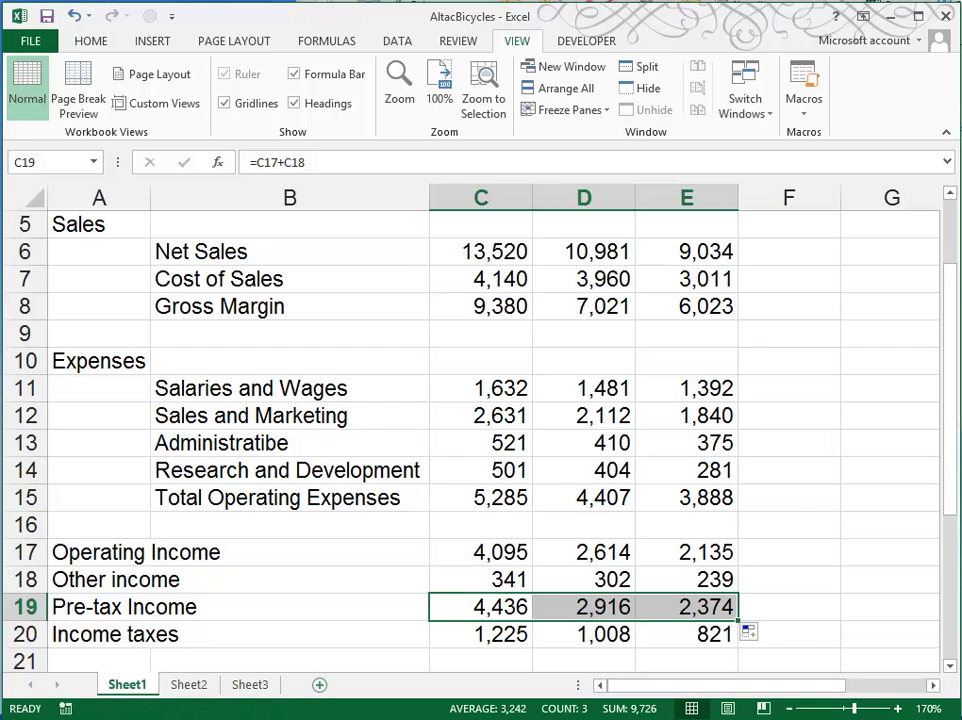
Calculate the 2013 Net income in C22 with =C19-C20 and copy the formula across to D22:E22
left_click_drag(955, 457, 955, 515)
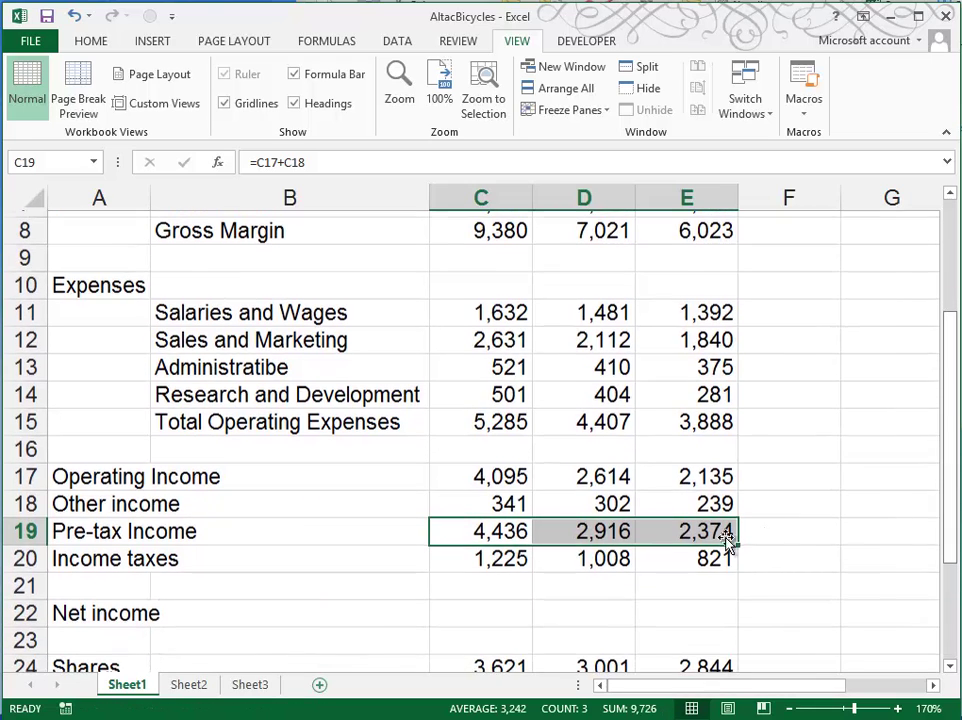
left_click(455, 616)
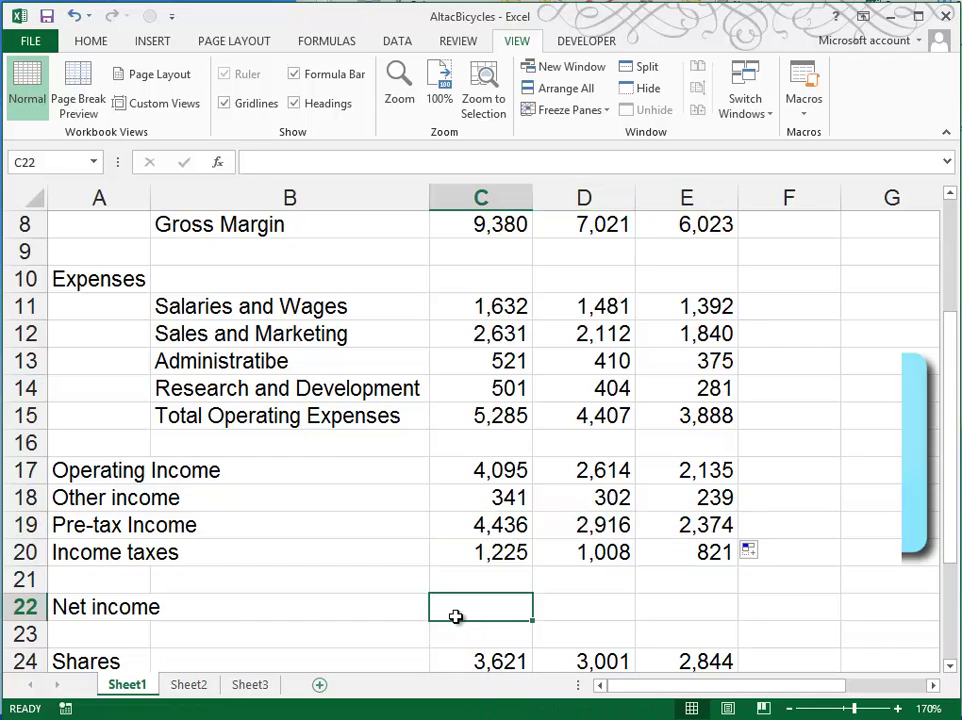
type("=")
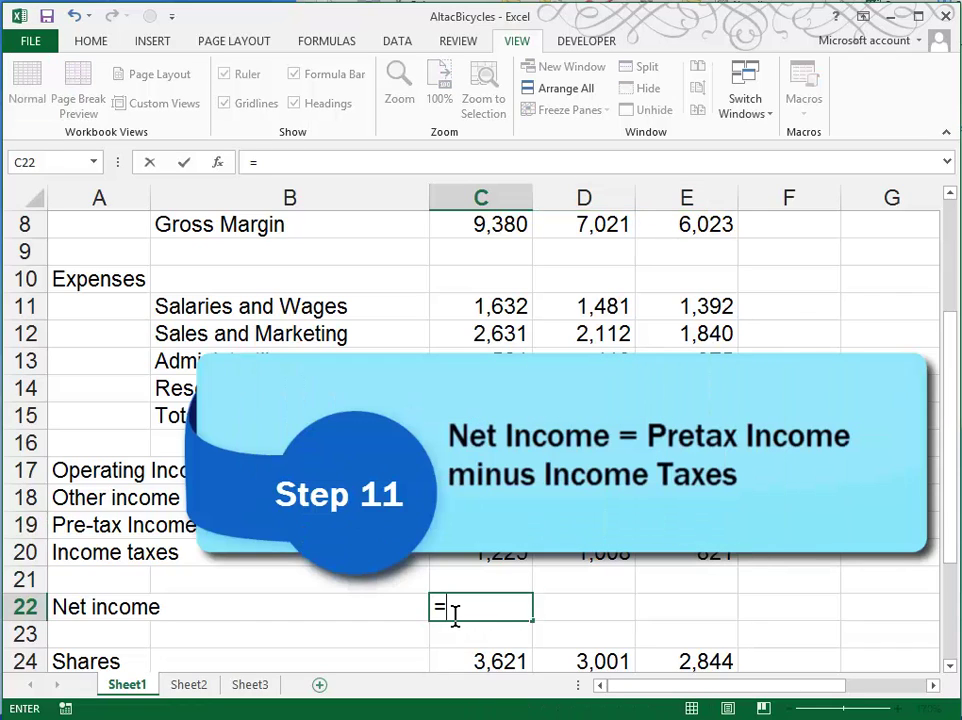
key("Up")
key("Up")
key("Up")
type("-")
left_click(460, 556)
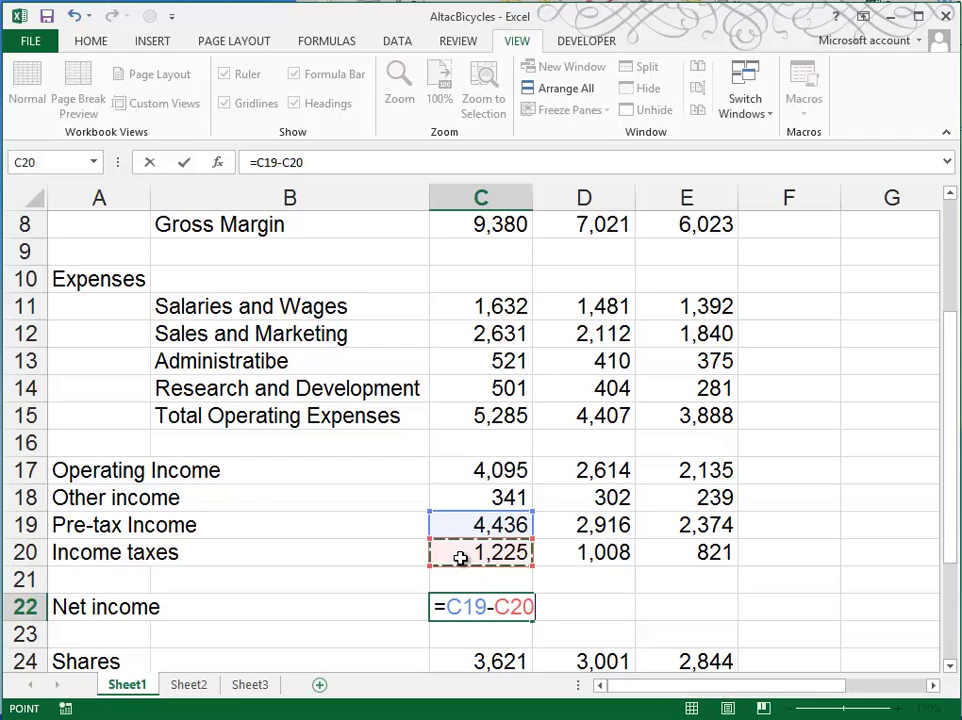
key("Return")
left_click(521, 608)
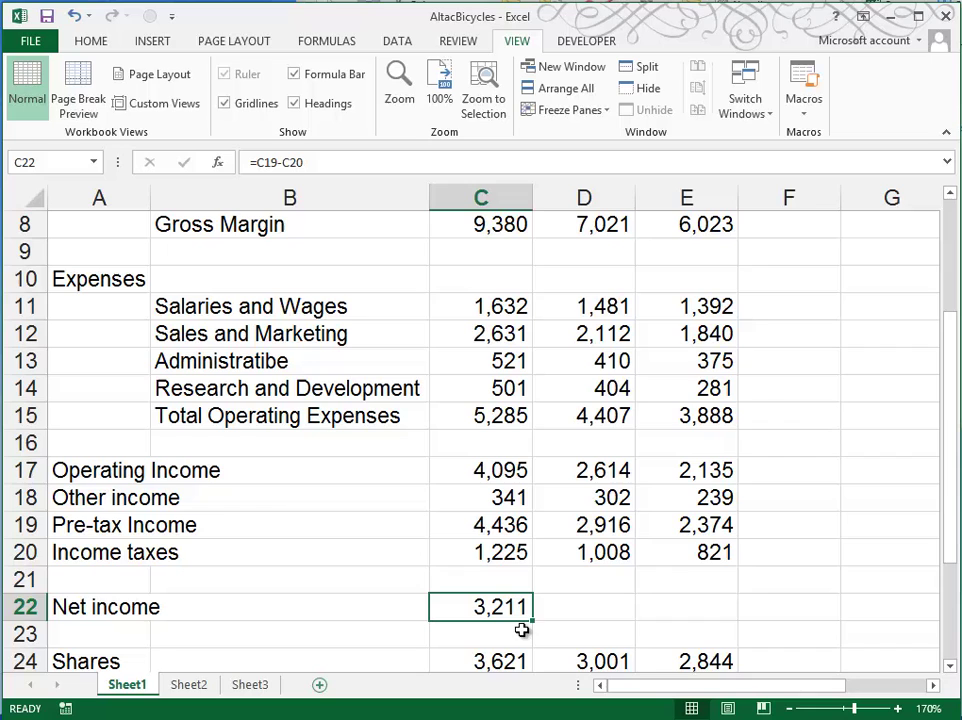
left_click_drag(530, 620, 733, 615)
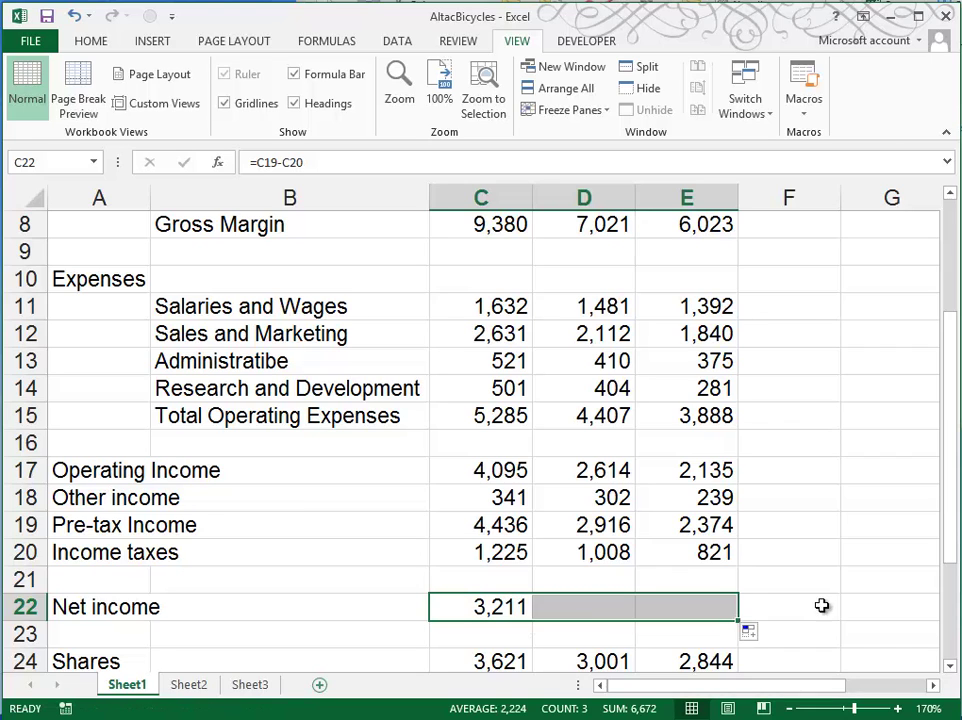
Calculate the 2013 earnings per share in C25 with =C22/C24 and copy the formula across to D25:E25
left_click_drag(945, 511, 951, 586)
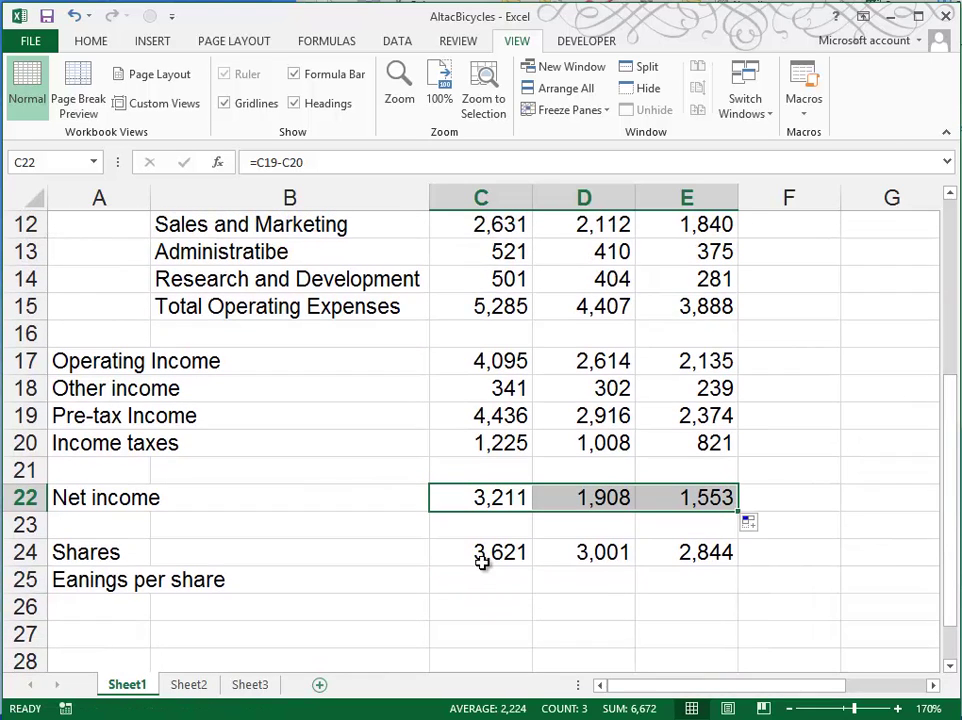
left_click(488, 585)
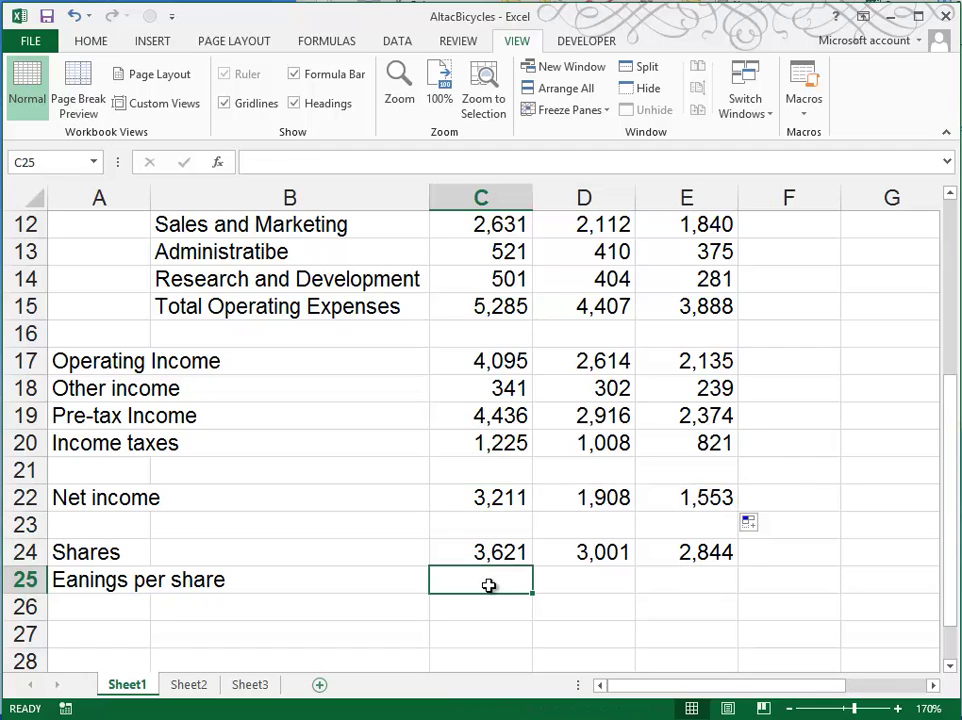
type("=")
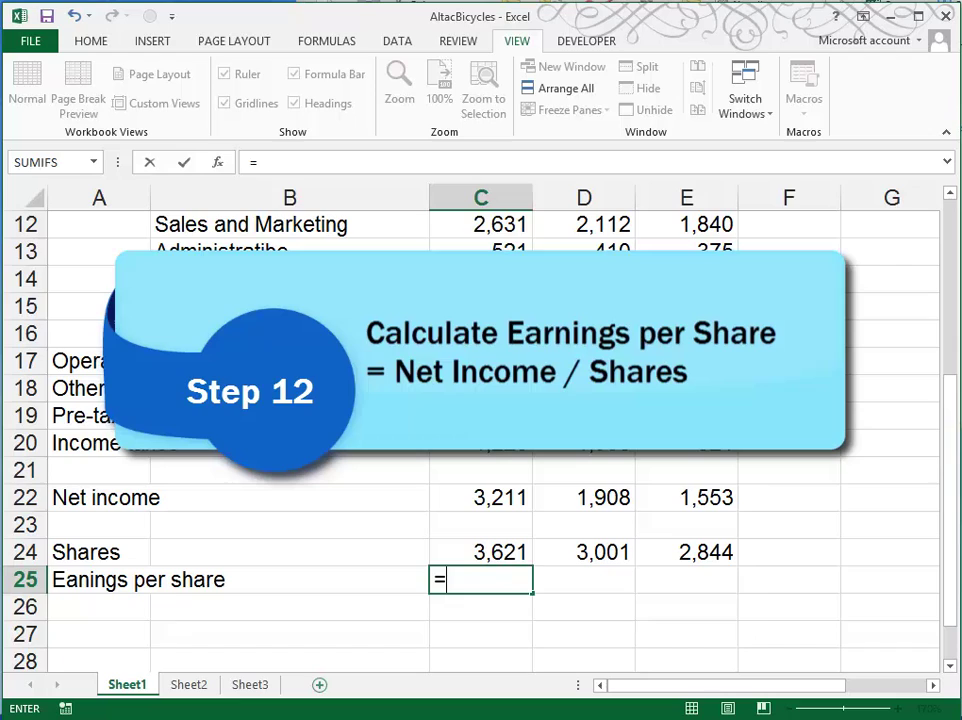
left_click(487, 496)
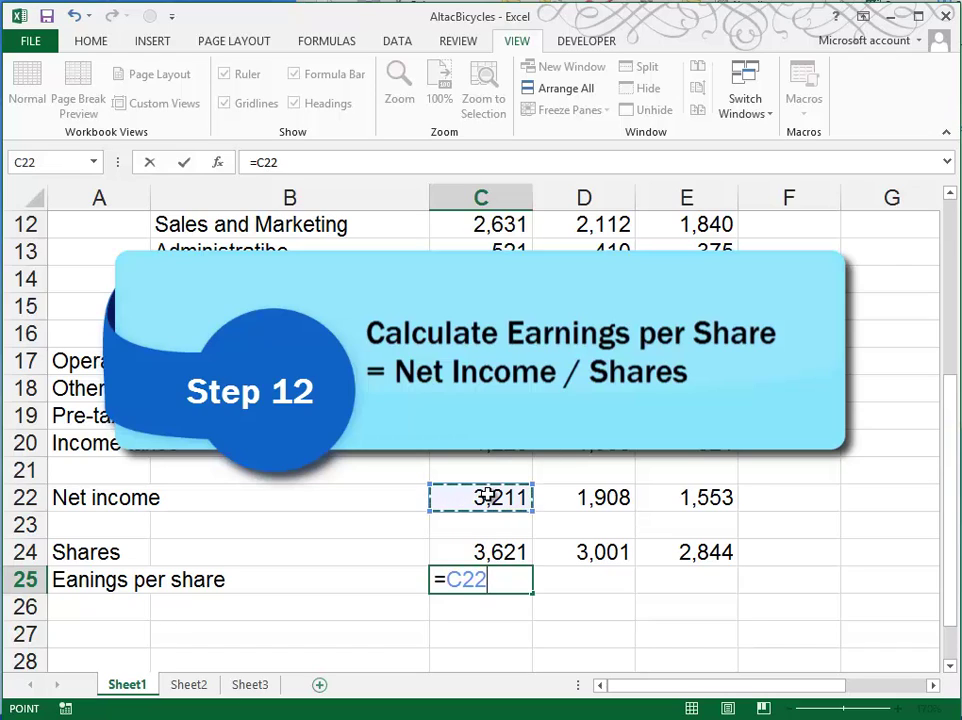
type("/")
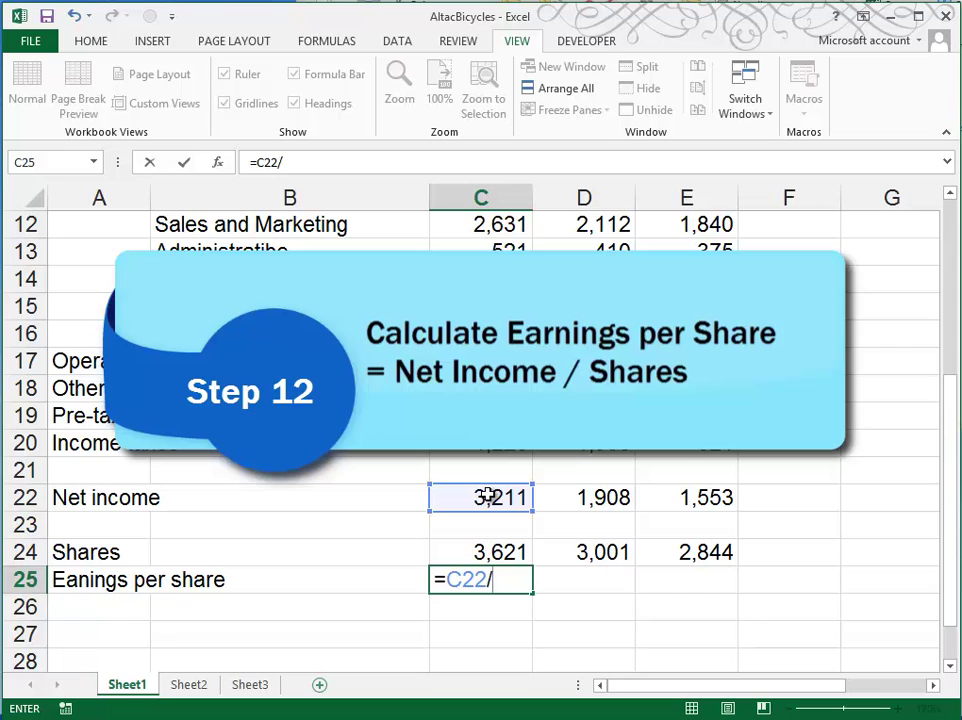
left_click(493, 546)
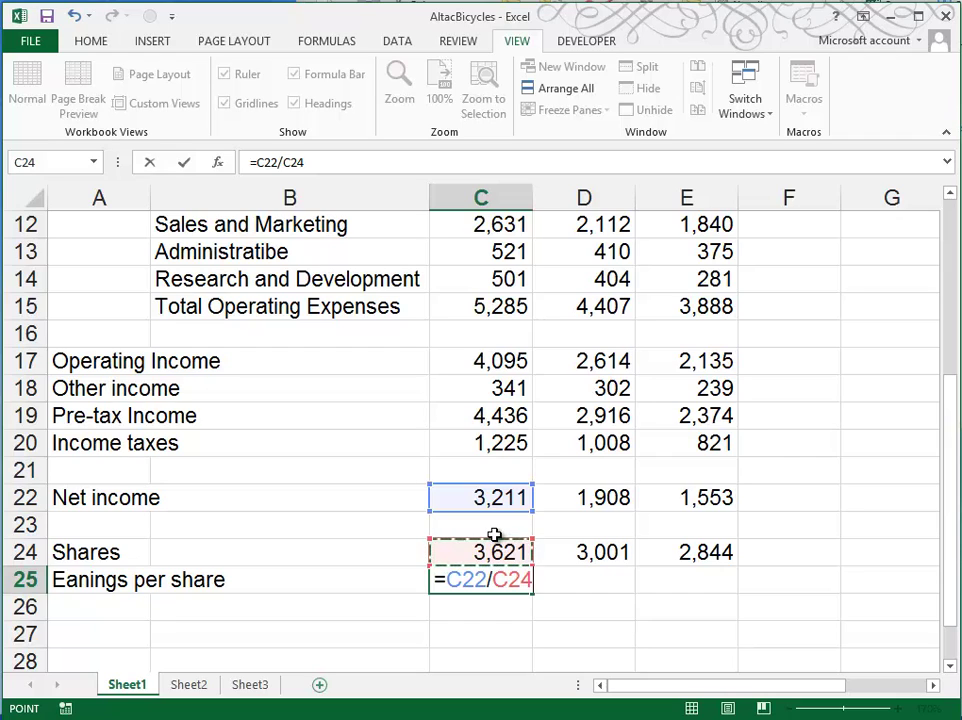
key("Return")
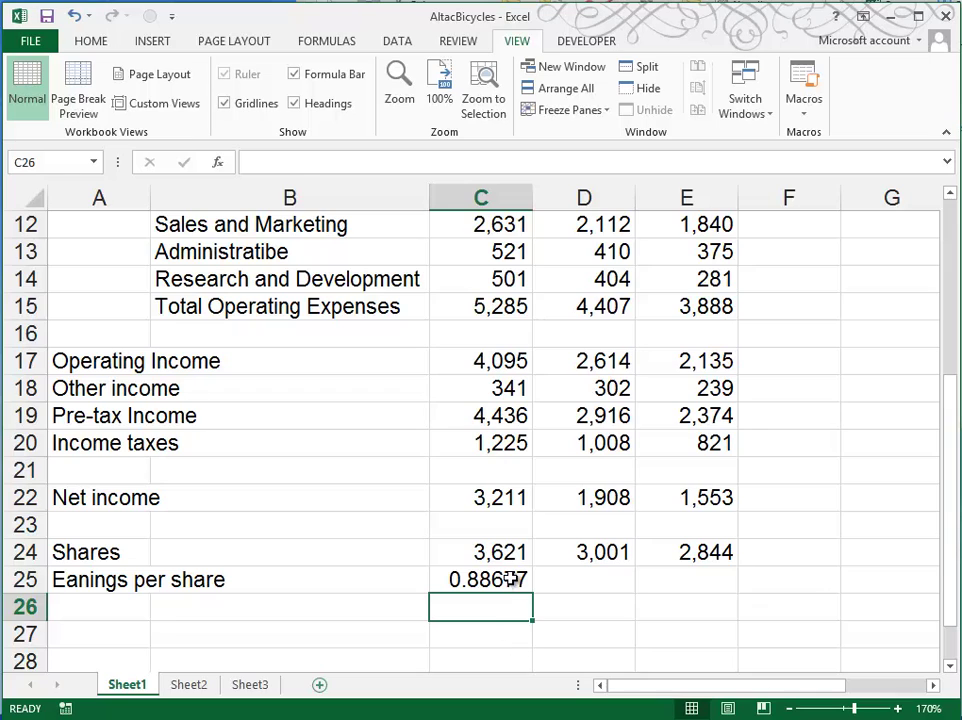
left_click(509, 578)
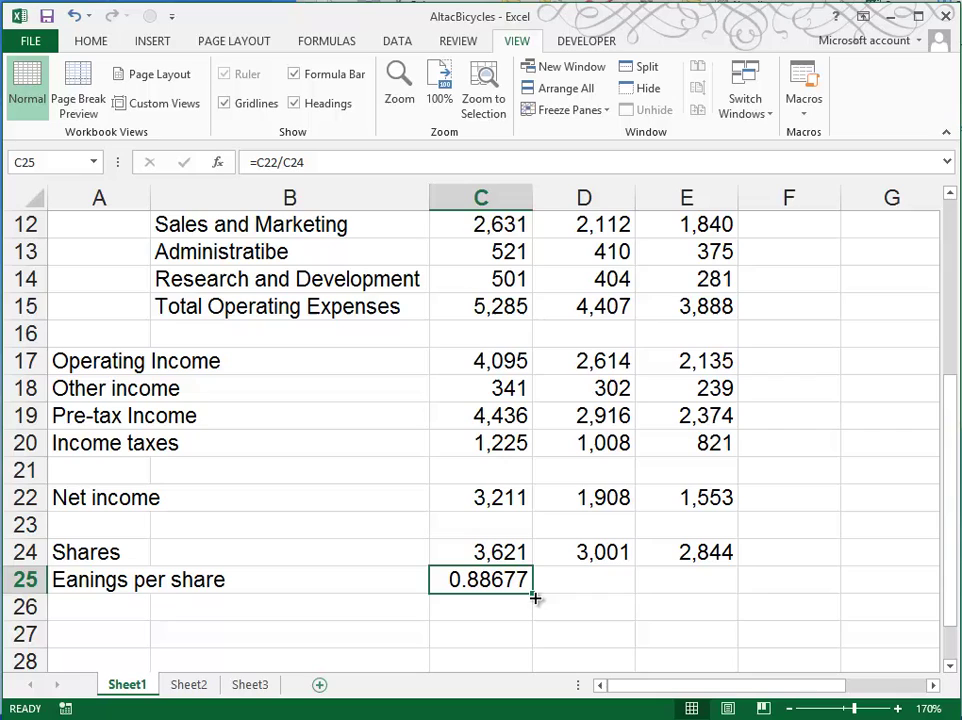
left_click_drag(533, 595, 720, 594)
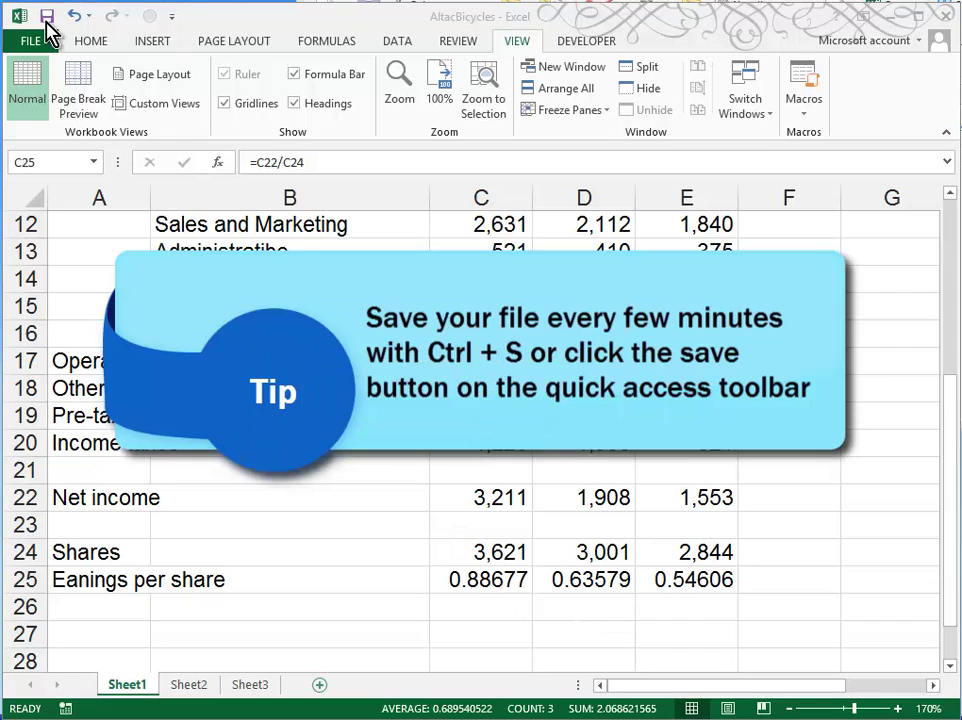
Save the AltacBicycles workbook and deselect the earnings-per-share cells
left_click(46, 17)
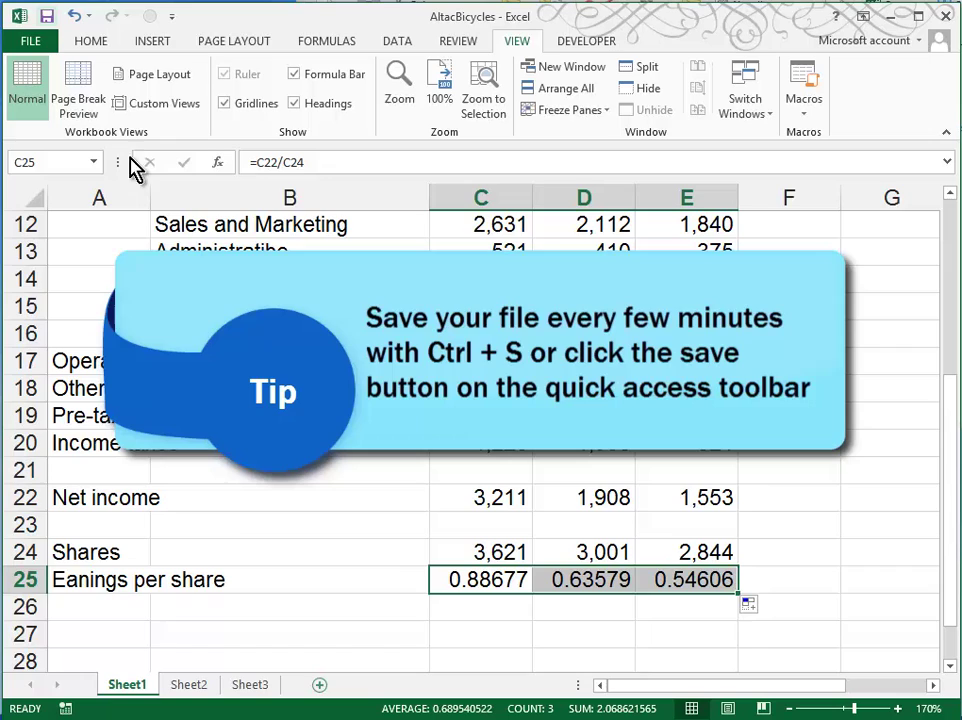
left_click(577, 650)
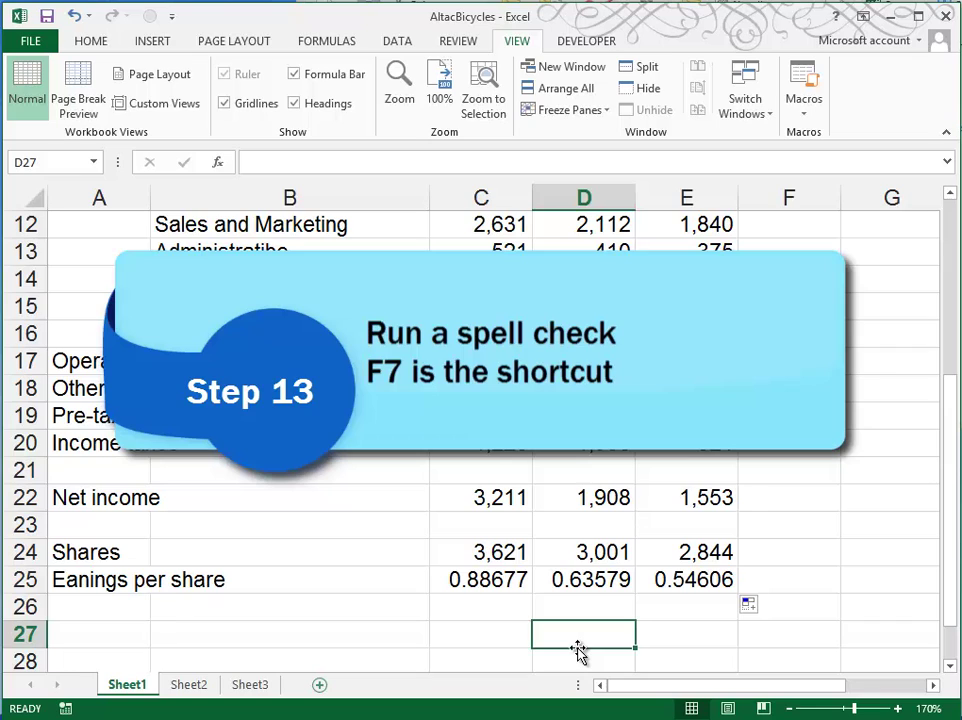
Run a spell check continuing from the beginning of the sheet, and ignore all occurrences of "Altac"
left_click(460, 43)
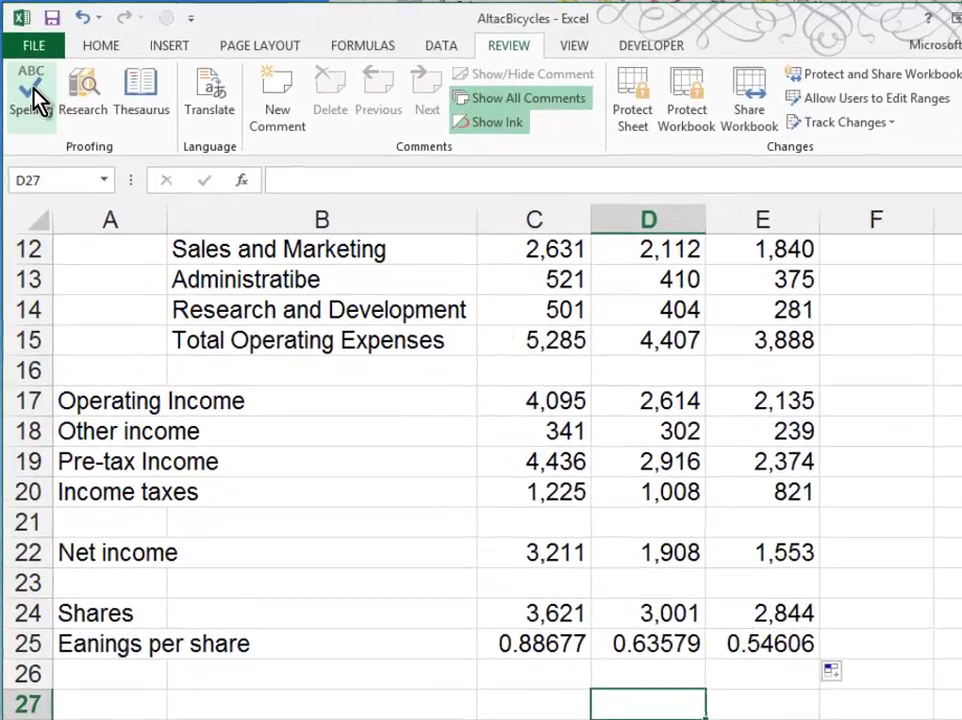
left_click(32, 98)
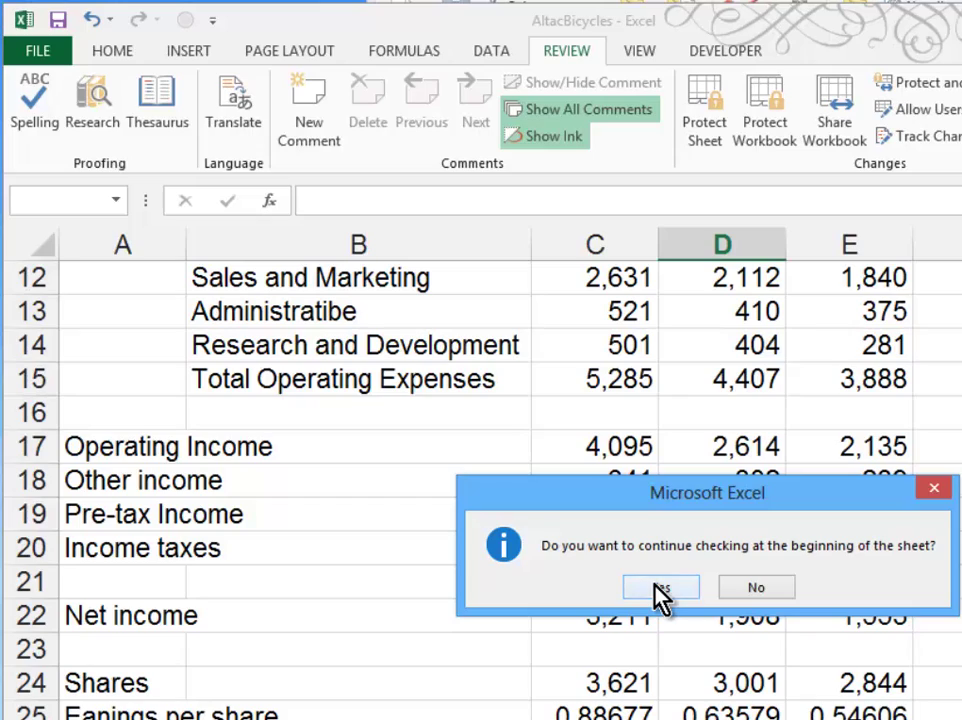
left_click(660, 595)
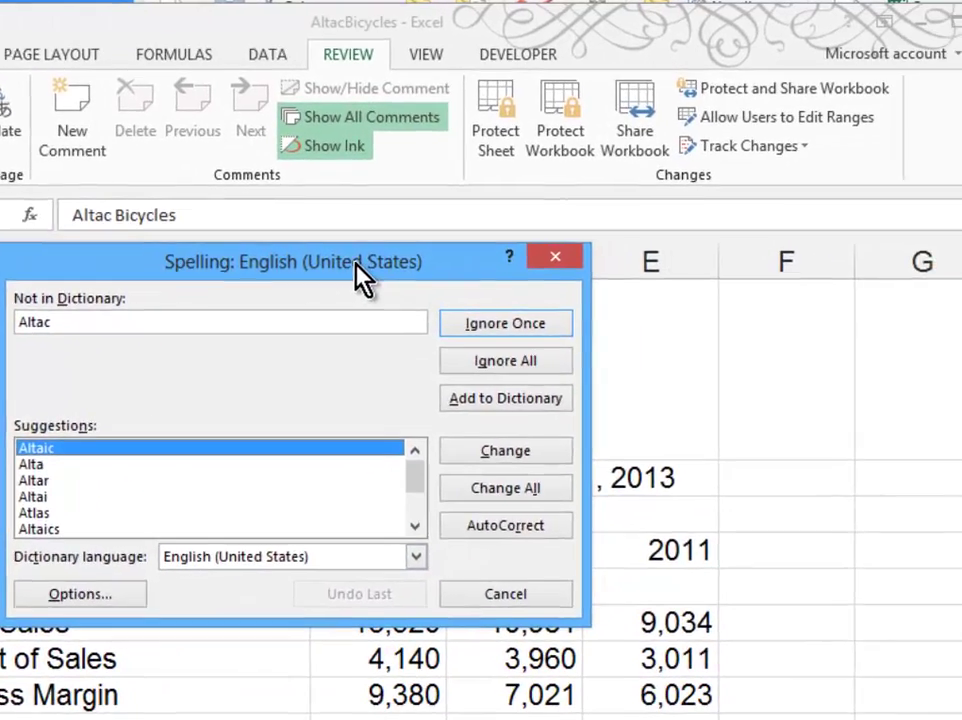
left_click_drag(497, 275, 829, 268)
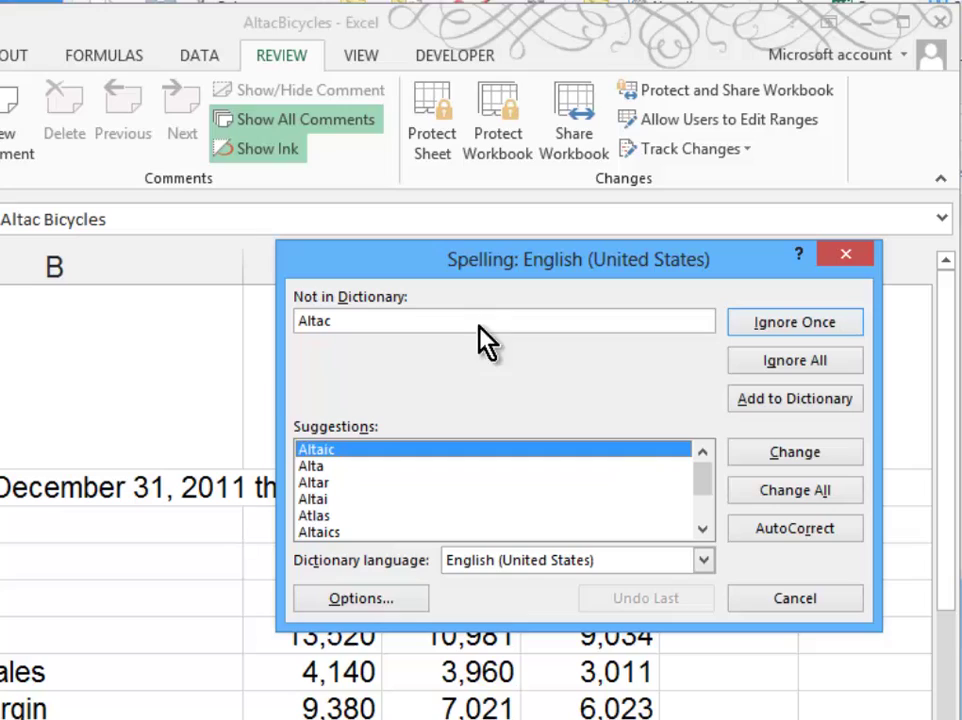
left_click(792, 362)
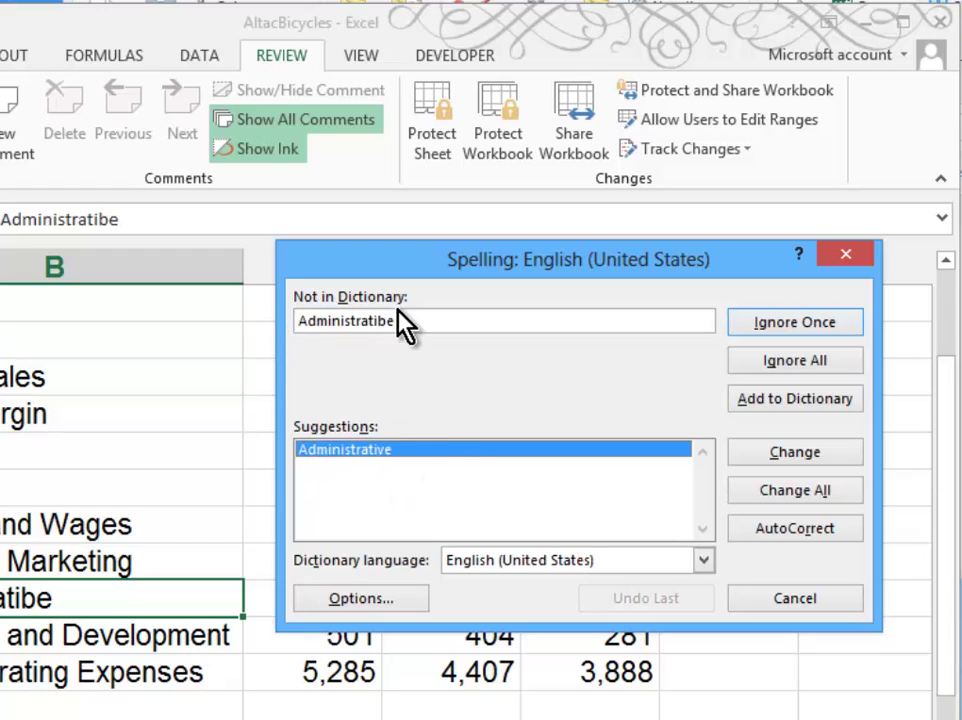
Correct every "Administratibe" to "Administrative" and every "Eanings" to "Earnings" in the spell check
left_click(791, 492)
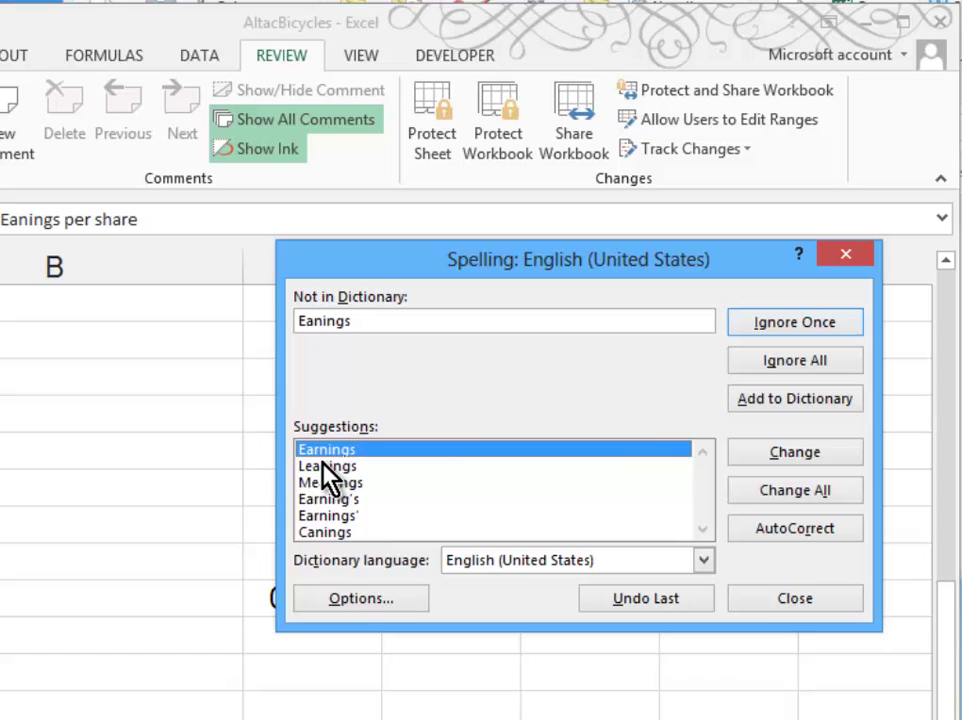
left_click(779, 505)
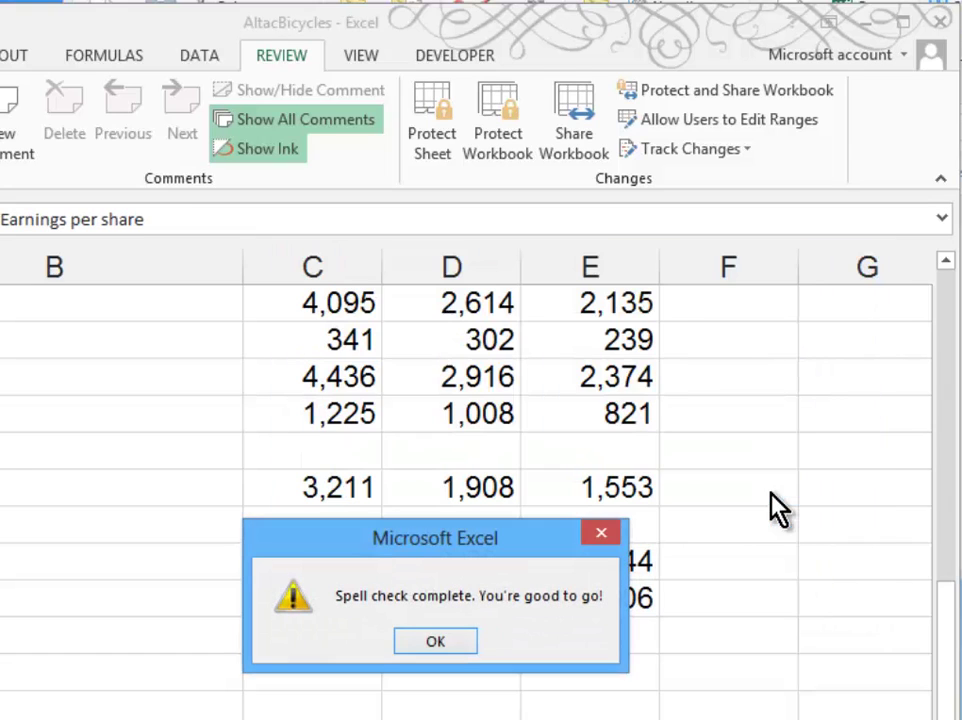
left_click(437, 641)
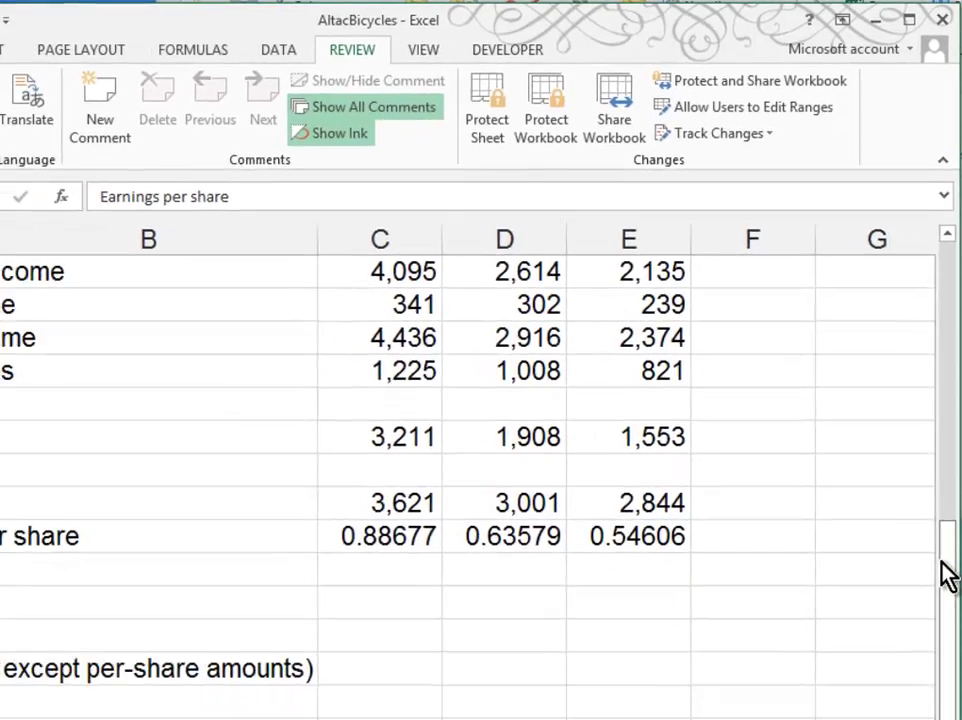
Edit the label in A18 to read "Other Income" with a capital I
left_click_drag(946, 640, 946, 626)
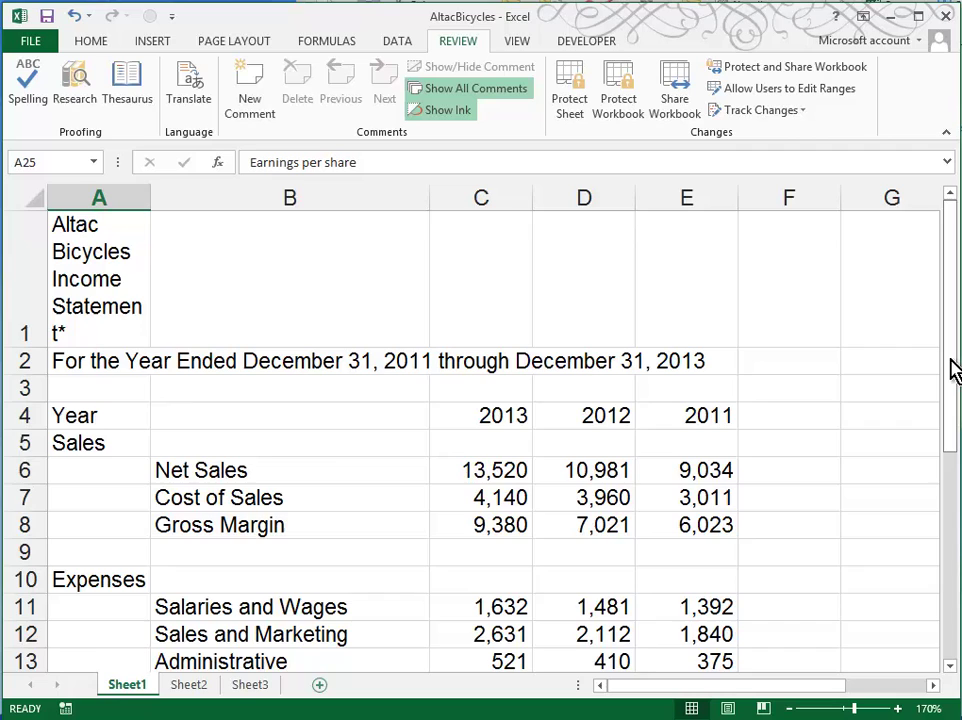
left_click_drag(953, 367, 957, 500)
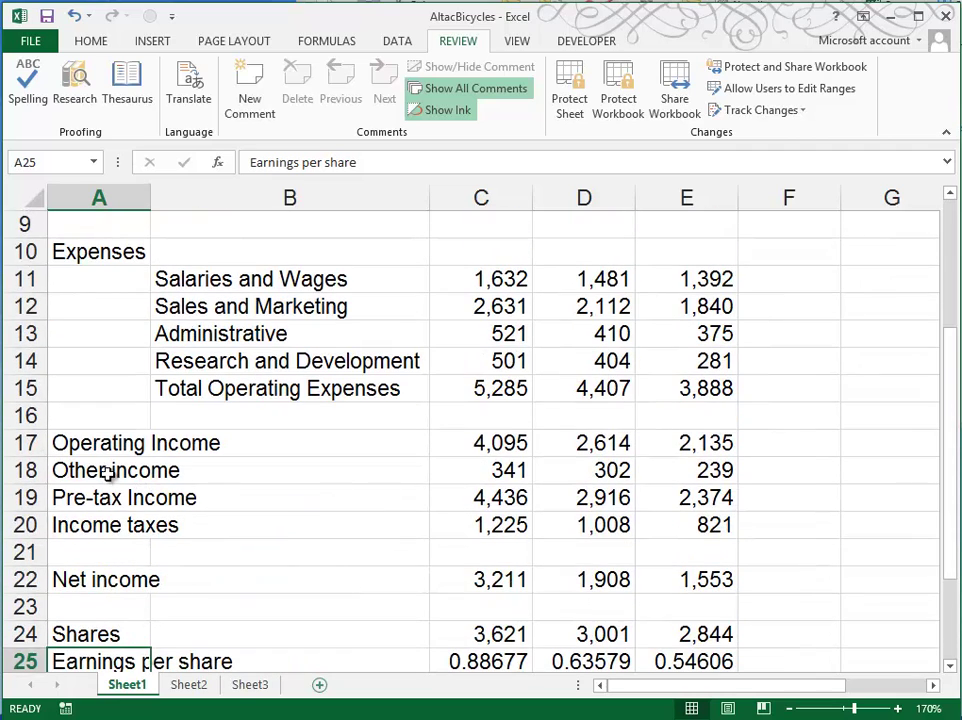
left_click(100, 470)
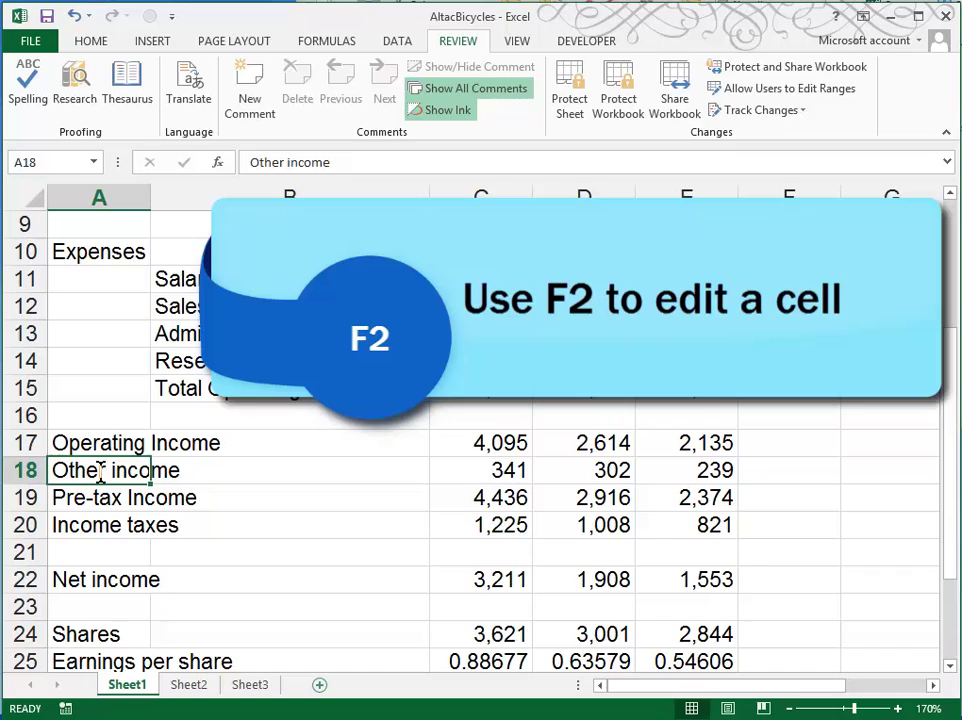
key("F2")
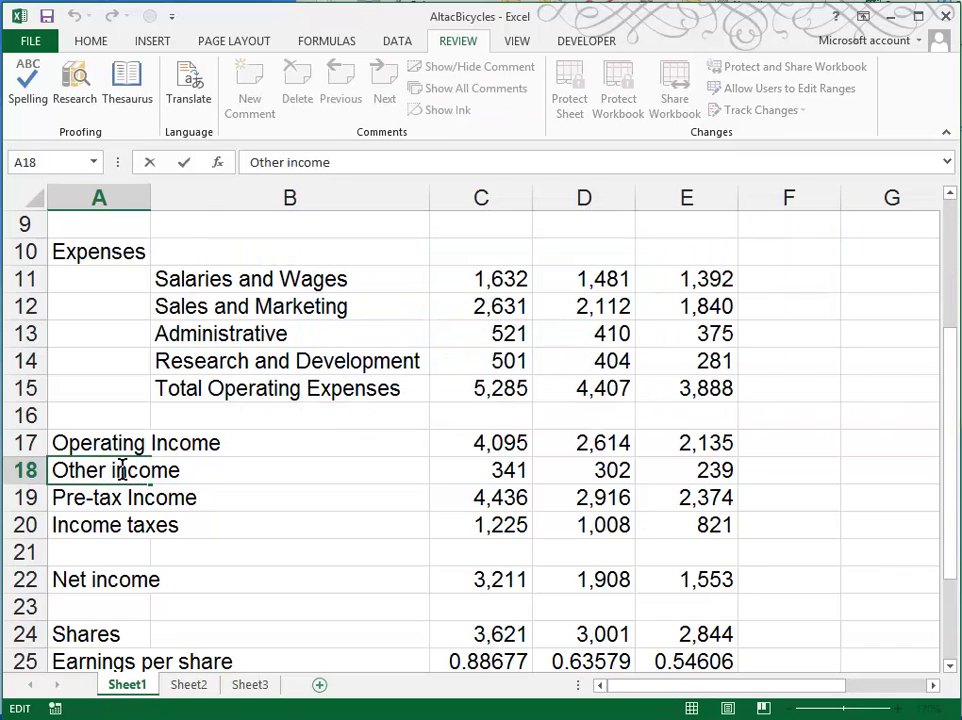
key("BackSpace")
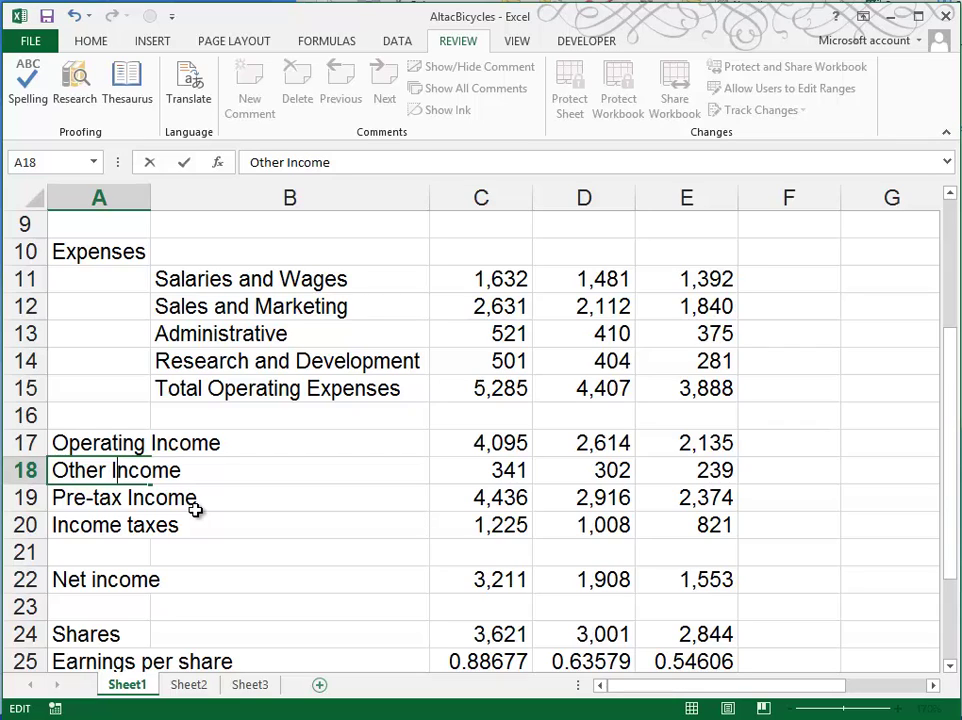
key("Return")
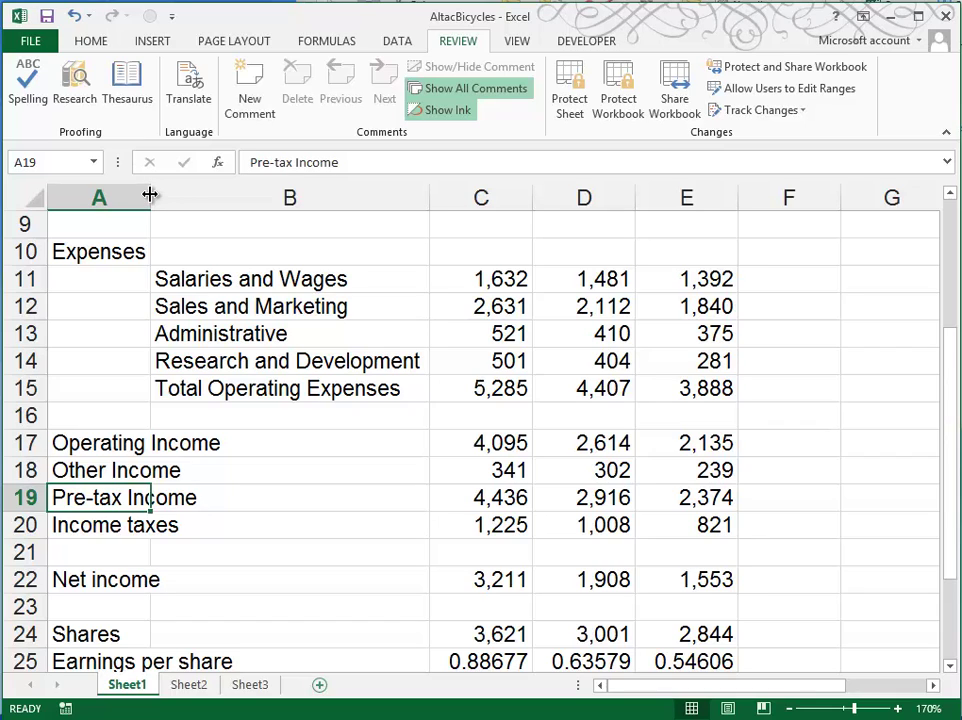
Widen column A to about 18 characters and make column B slightly wider
left_click_drag(150, 194, 257, 201)
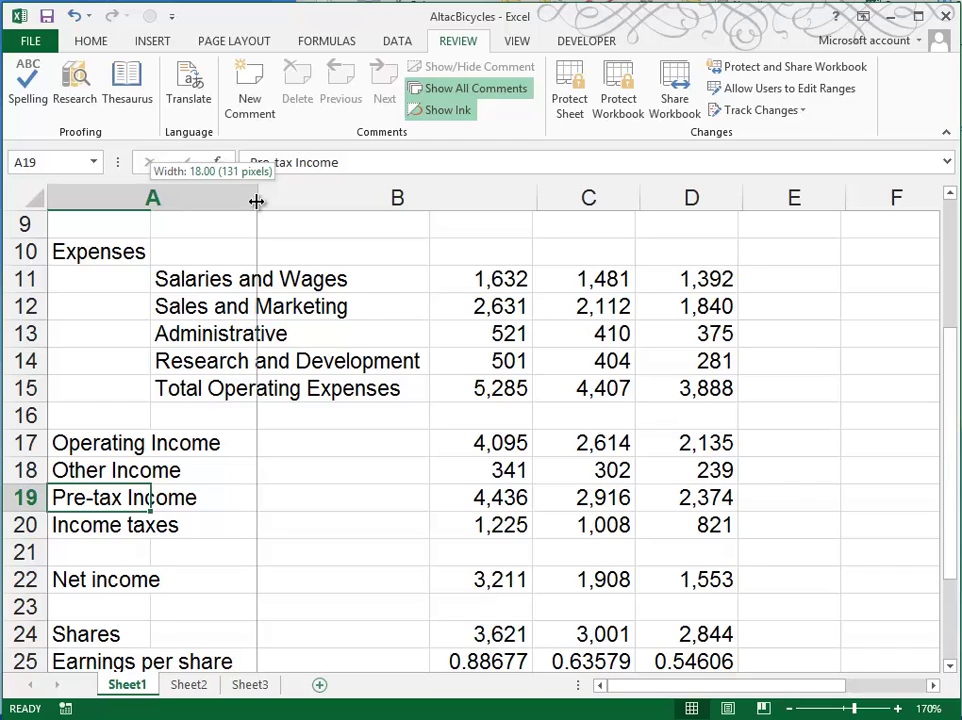
left_click_drag(257, 201, 256, 201)
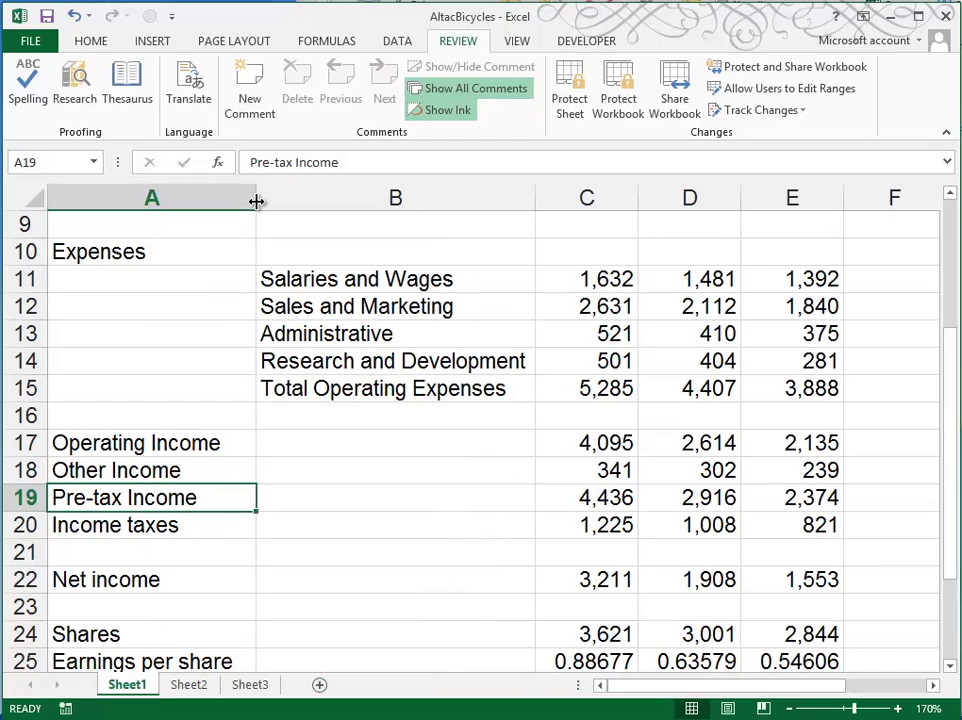
left_click_drag(537, 198, 544, 199)
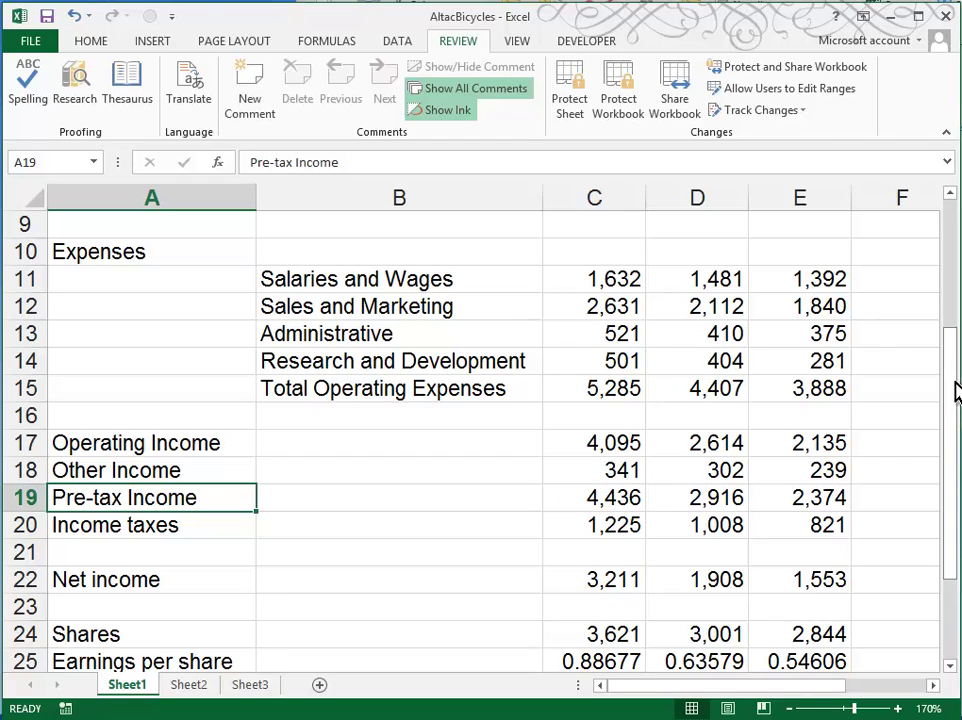
Auto-fit the height of row 1 to the wrapped company title
left_click_drag(955, 389, 955, 325)
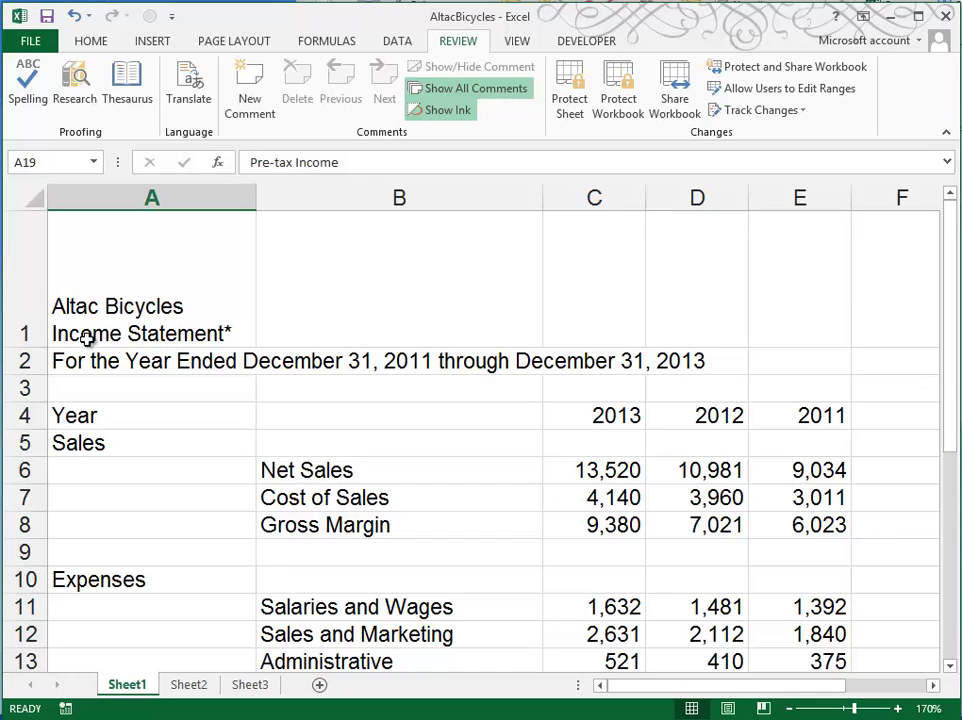
double_click(30, 346)
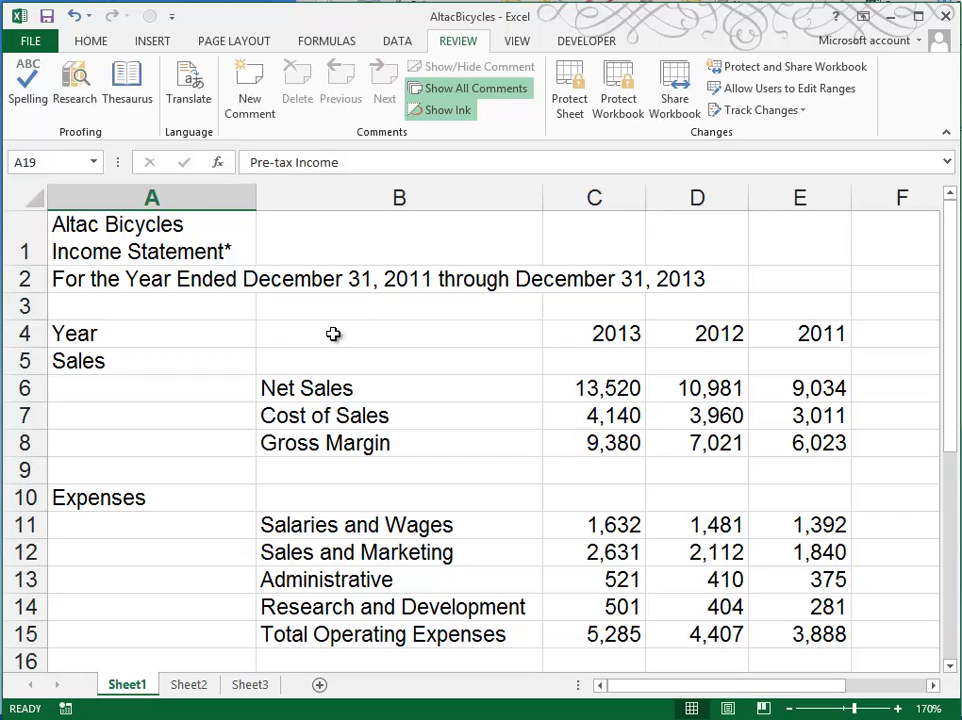
Rename Sheet1 as IncomeStatement
double_click(133, 687)
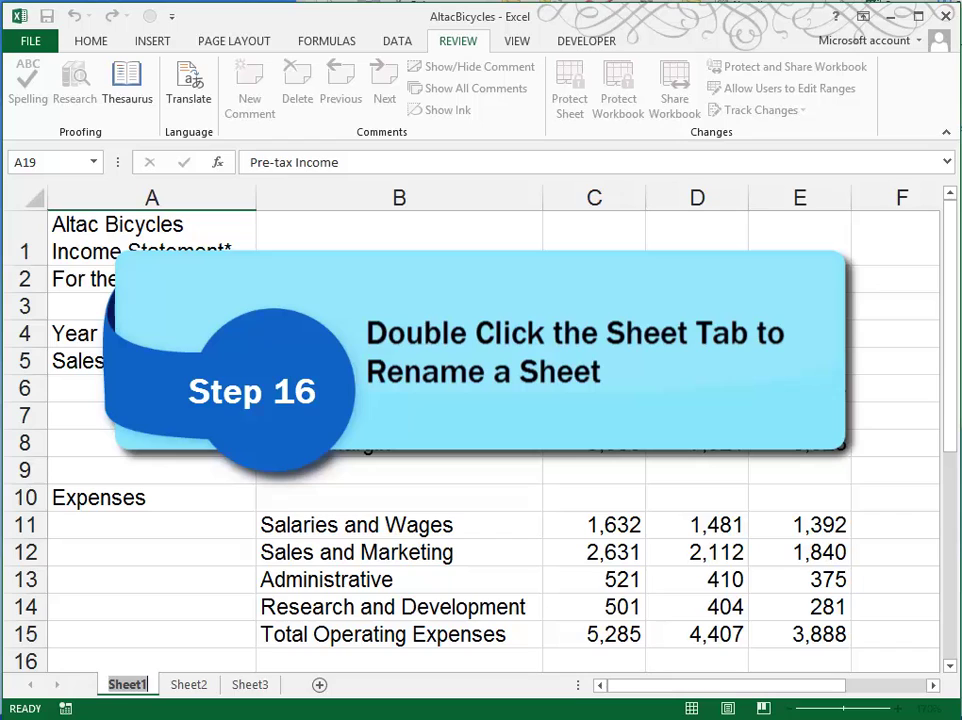
type("IncomeState")
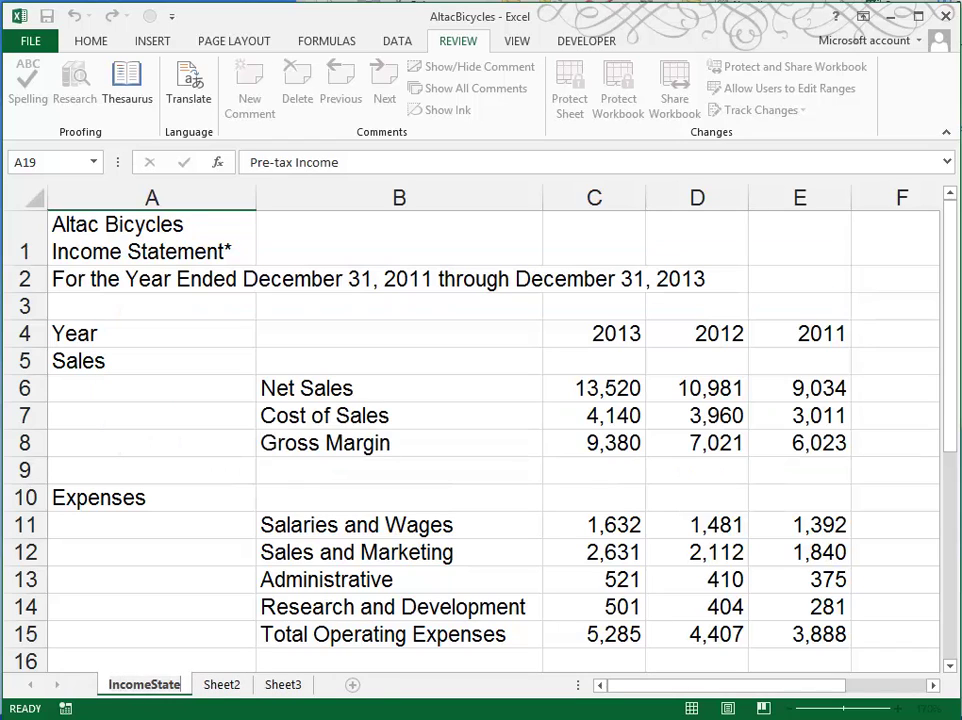
type("ment")
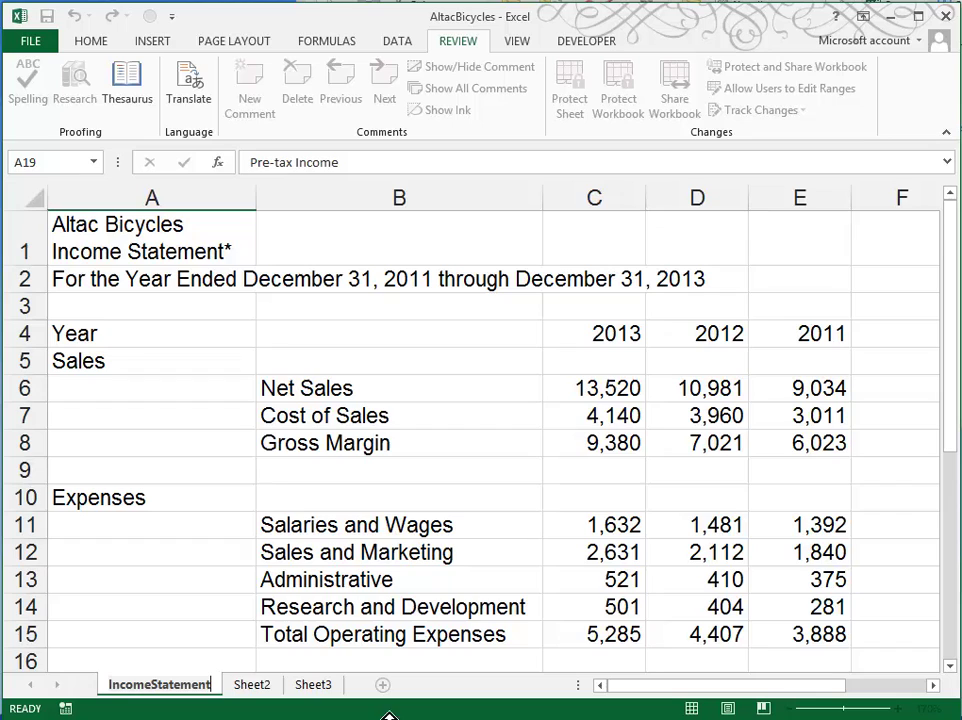
Rename Sheet2 as Documentation and move it in front of the IncomeStatement sheet
left_click(262, 686)
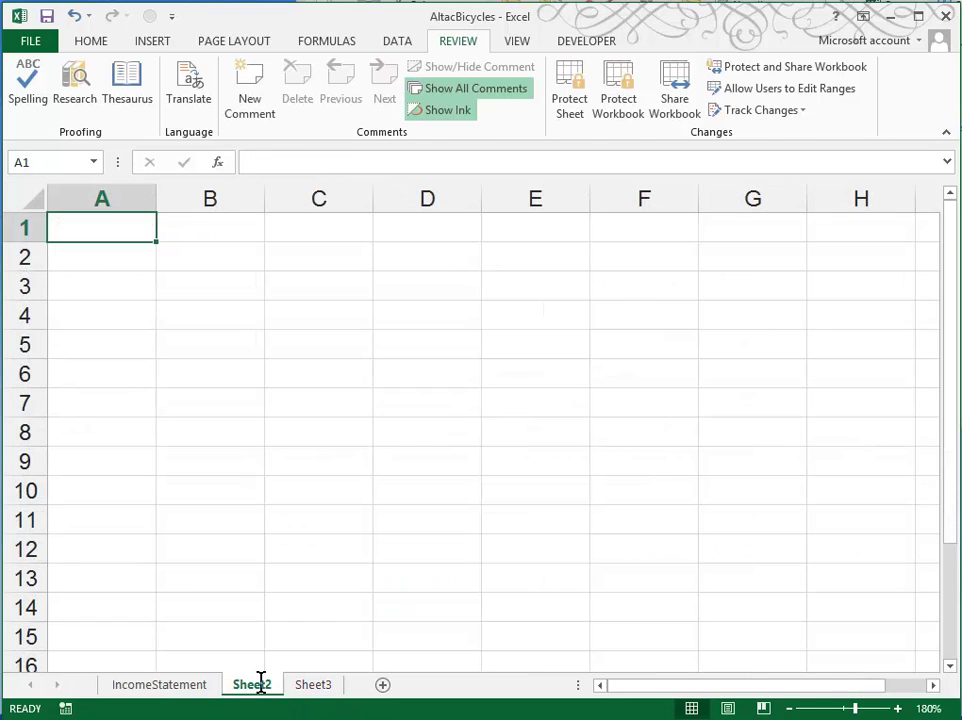
double_click(252, 685)
type("Documentation")
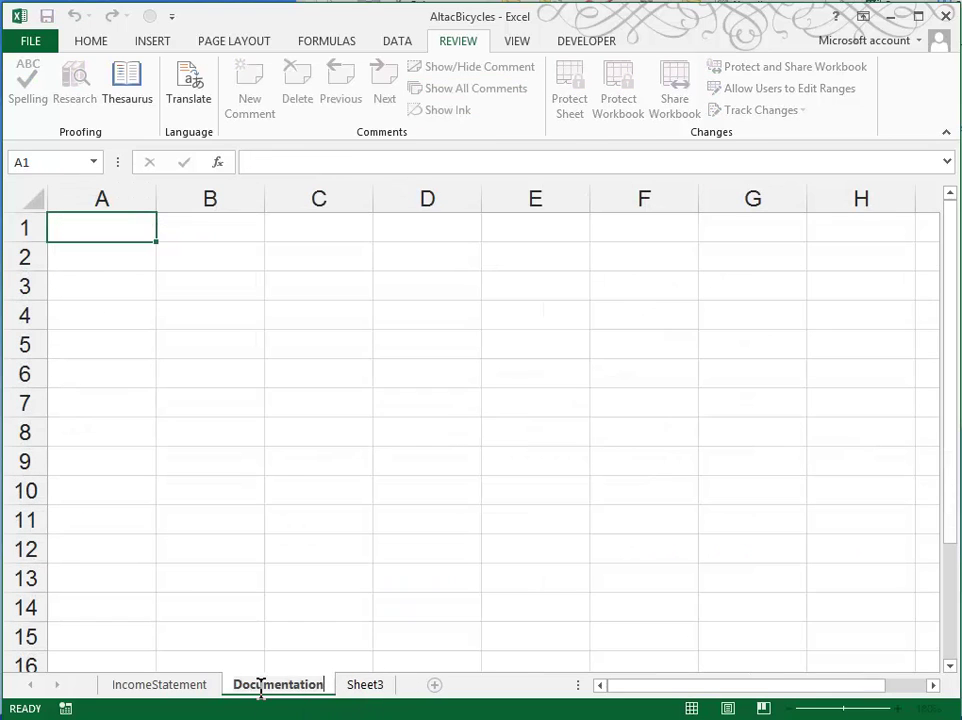
key("Return")
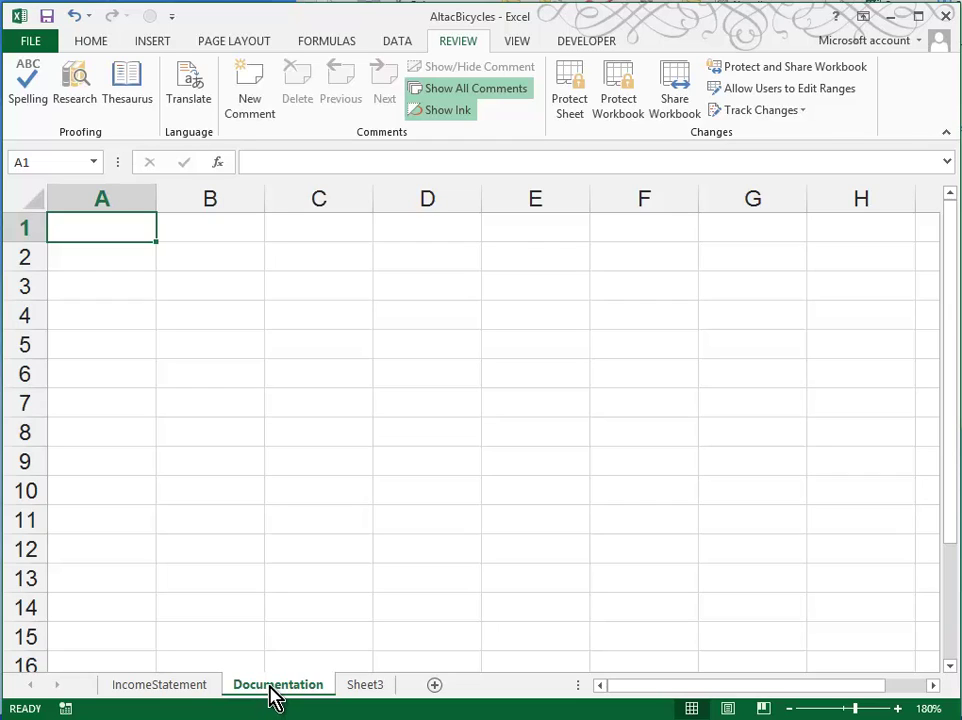
left_click_drag(275, 698, 300, 687)
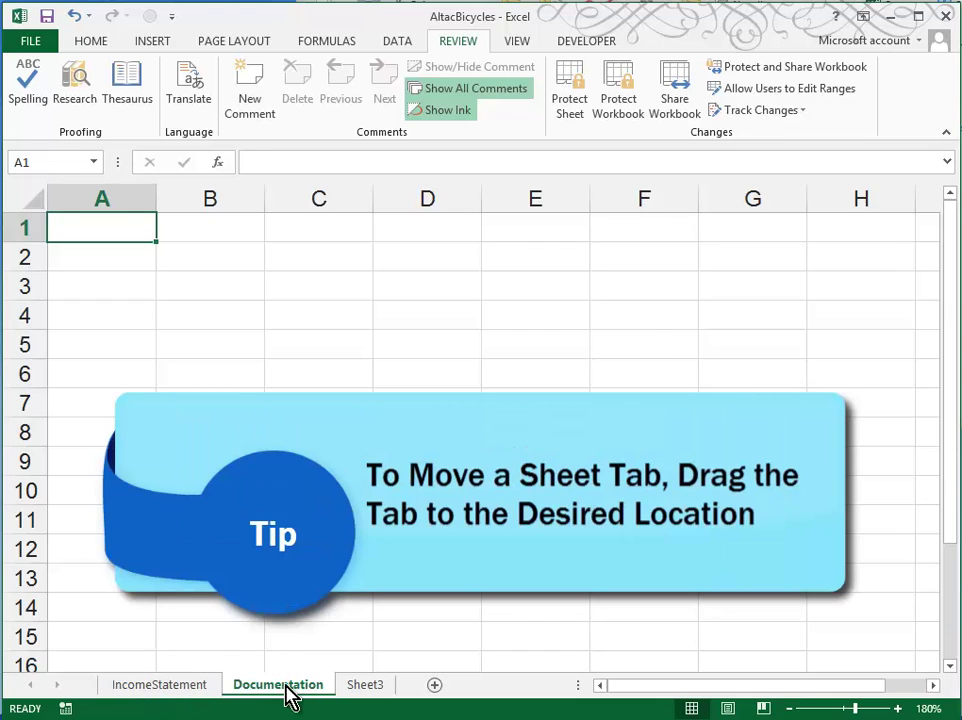
left_click_drag(287, 690, 101, 689)
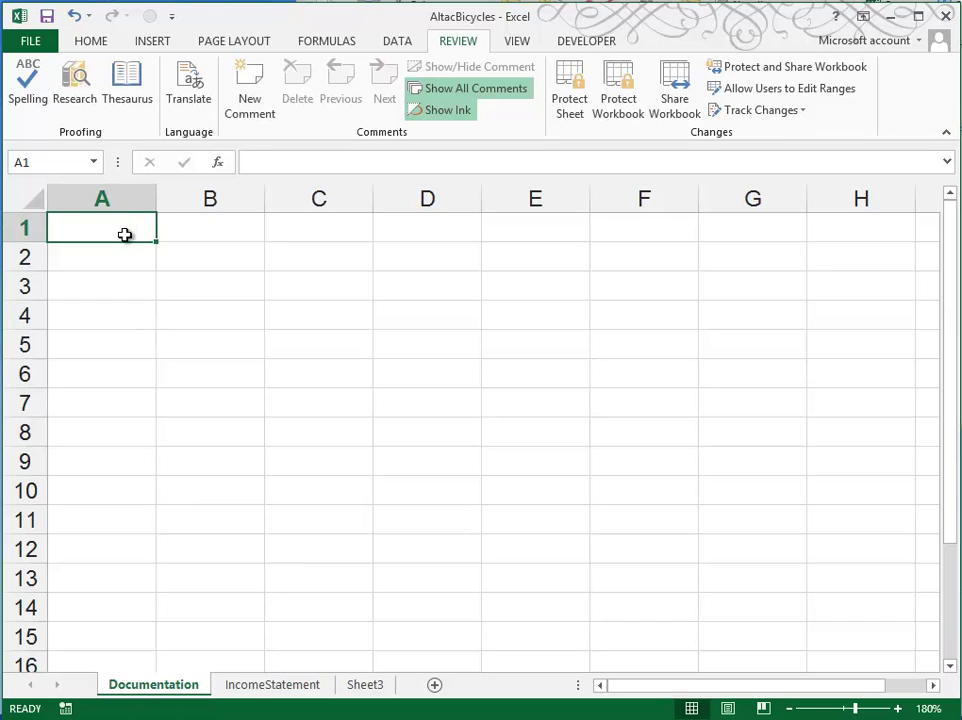
Enter the title "Altac Bicycles" in A1 of the Documentation sheet, leaving row 2 blank
type("Altac Bicycles")
key("Return")
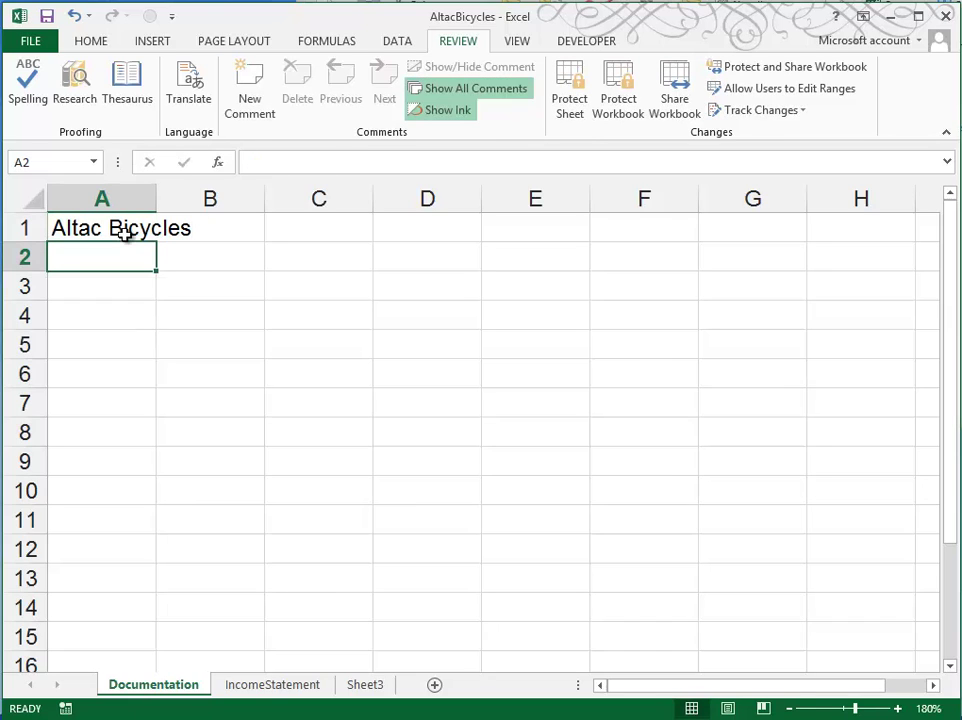
key("Return")
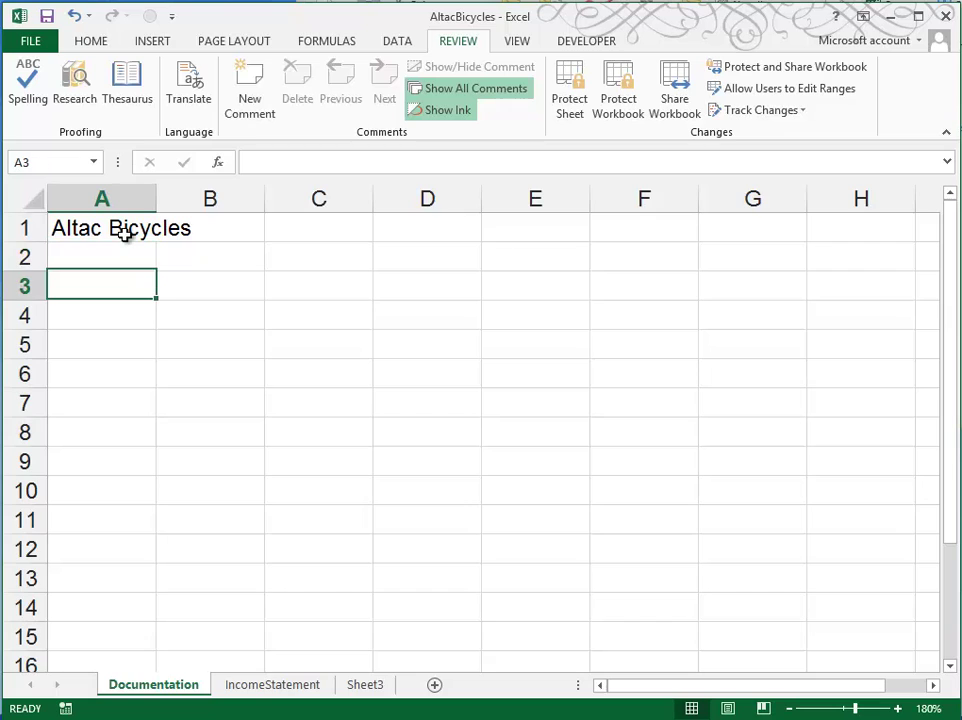
Enter the labels "Author", "Date" and "Purpose" in cells A3 to A5 of the Documentation sheet
type("au")
key("BackSpace")
key("BackSpace")
type("Author")
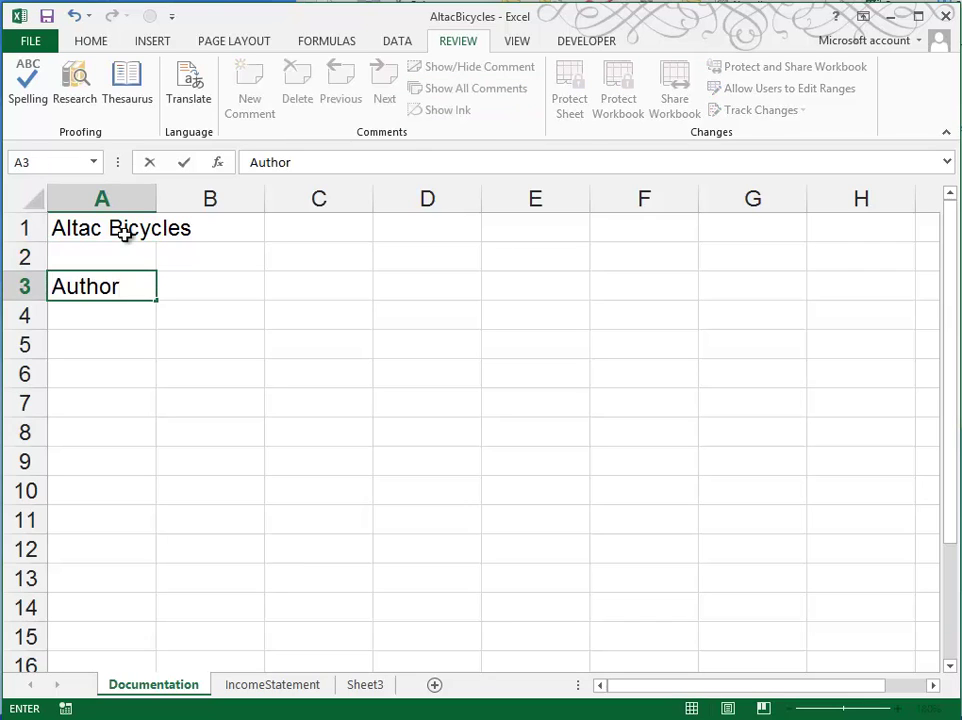
key("Return")
type("Date")
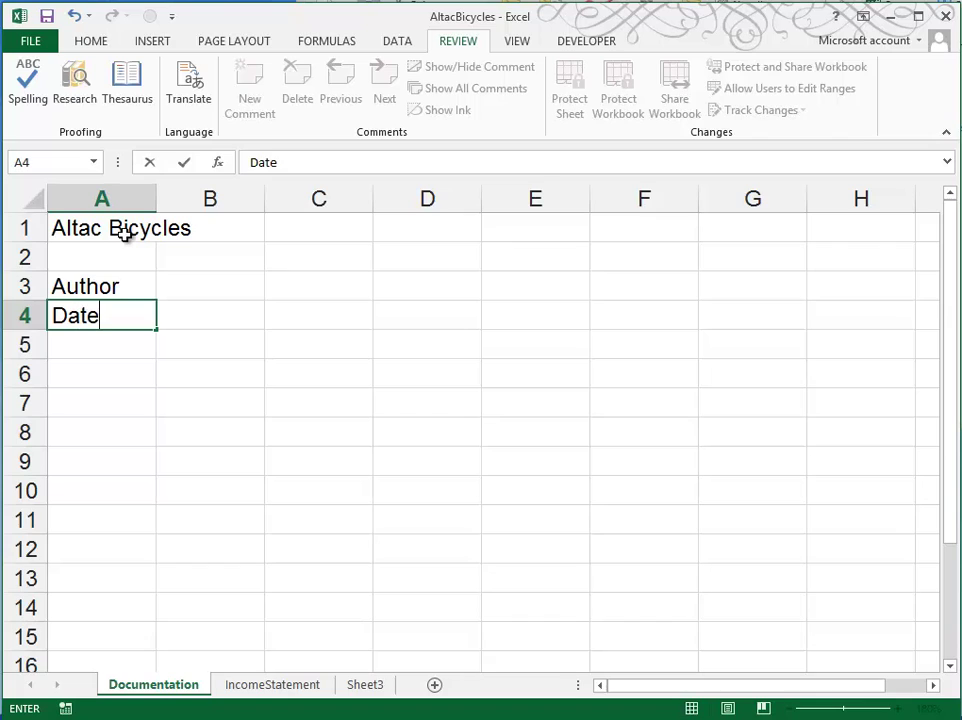
key("Return")
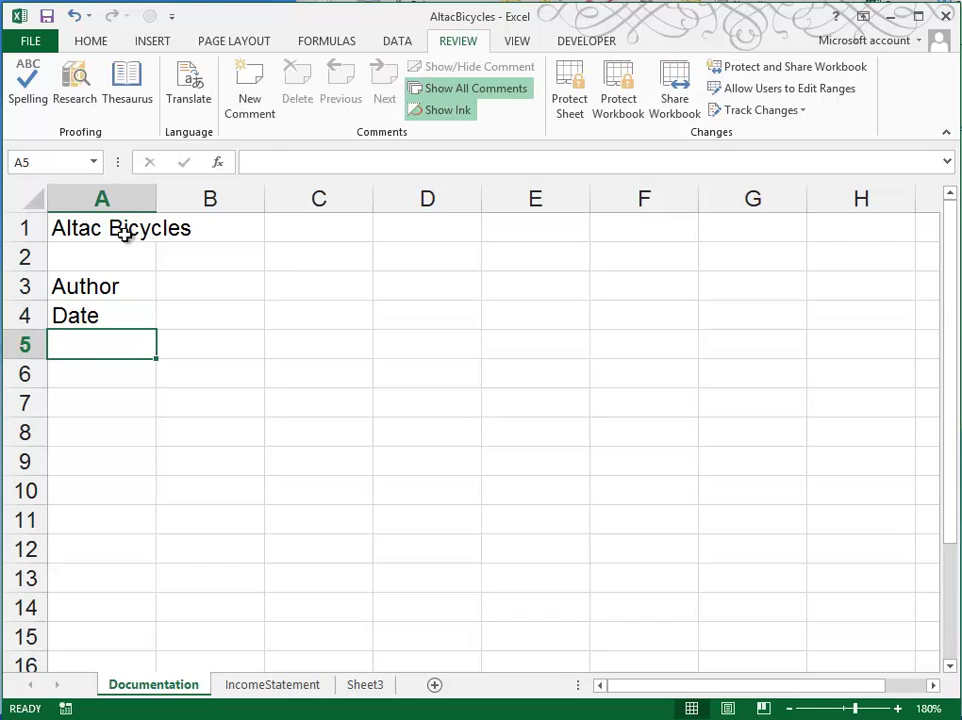
type("Purpos")
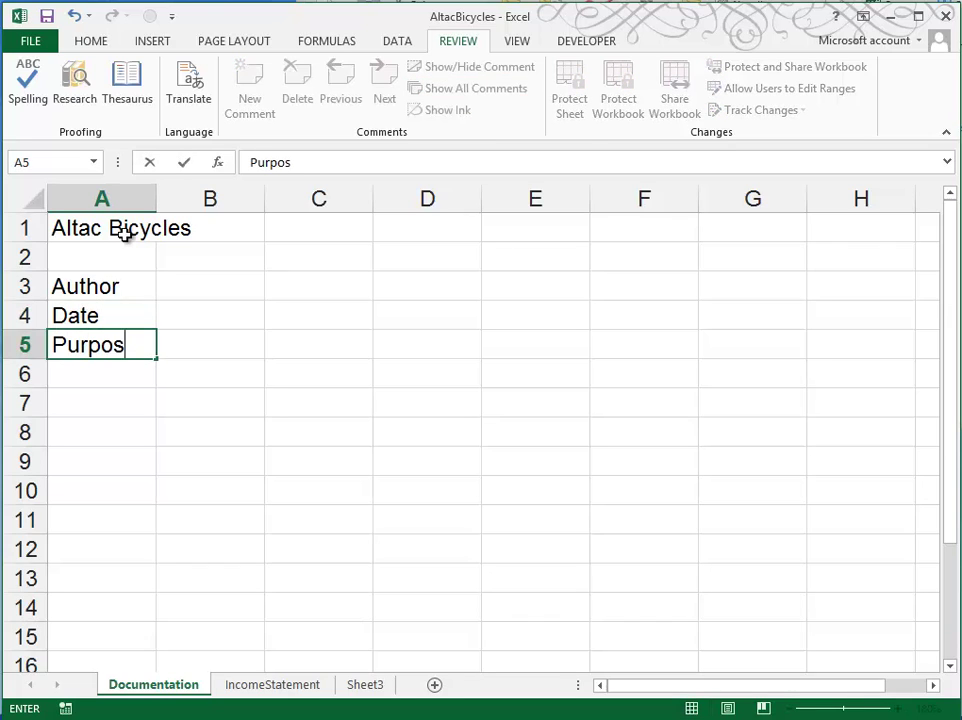
type("e")
key("Return")
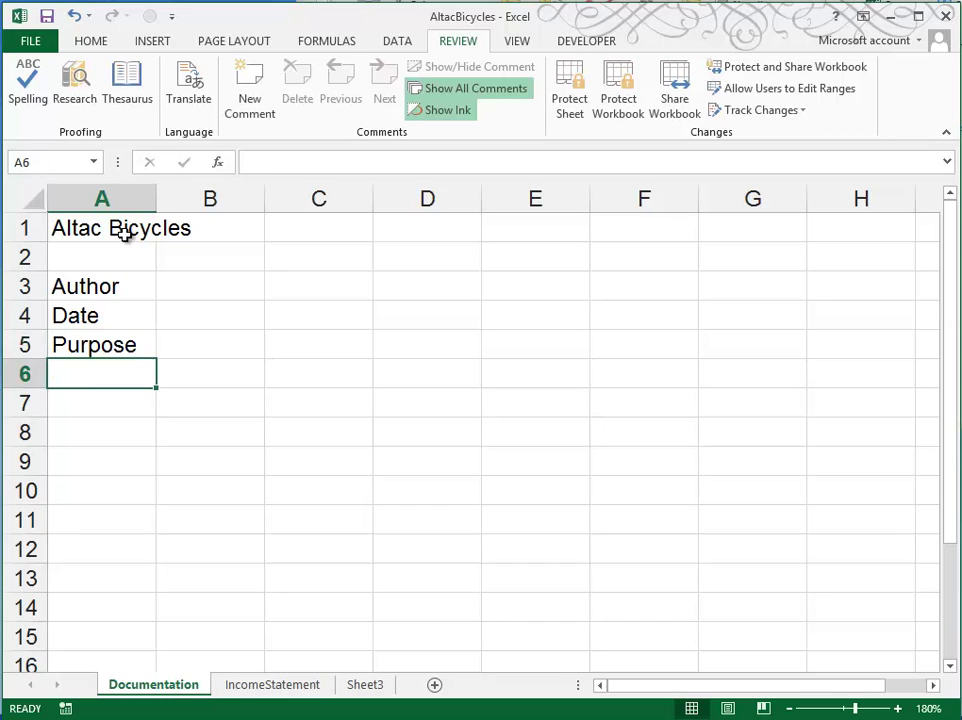
Fill B3:B5 with "Your Name", 5/11/2013 and "Income statement for Altac Bicybles for 2011 through 2013"
left_click(214, 290)
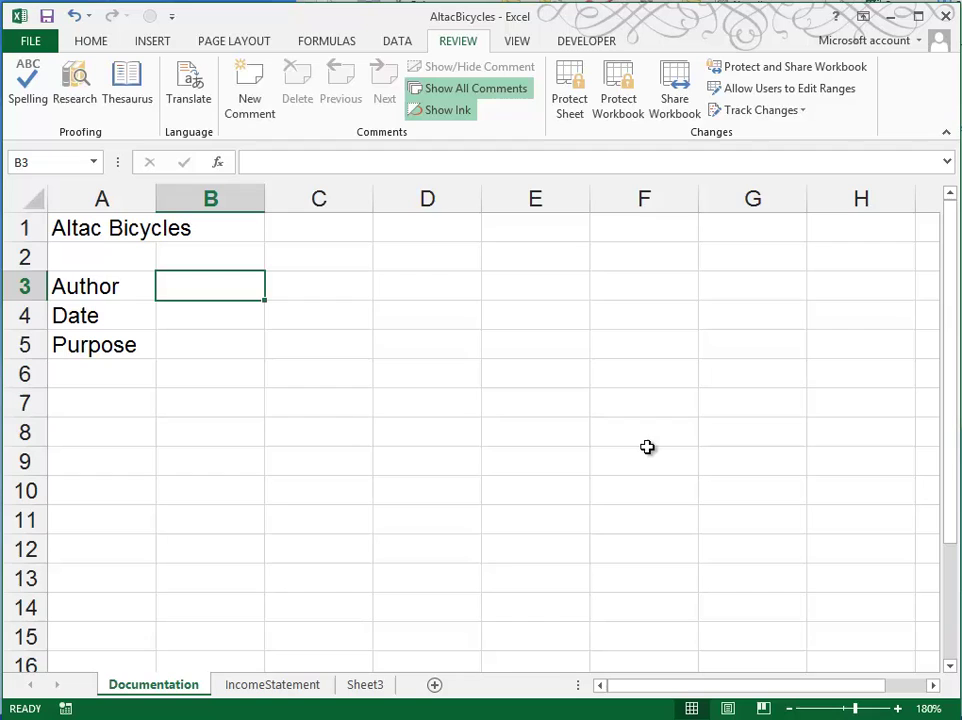
type("Your Name")
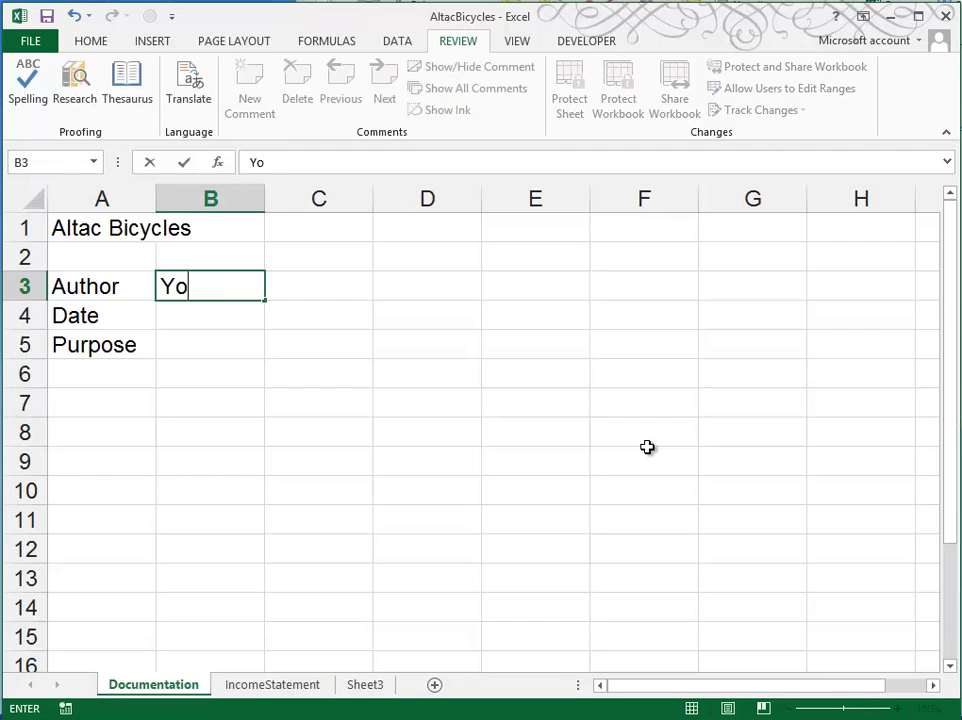
key("Return")
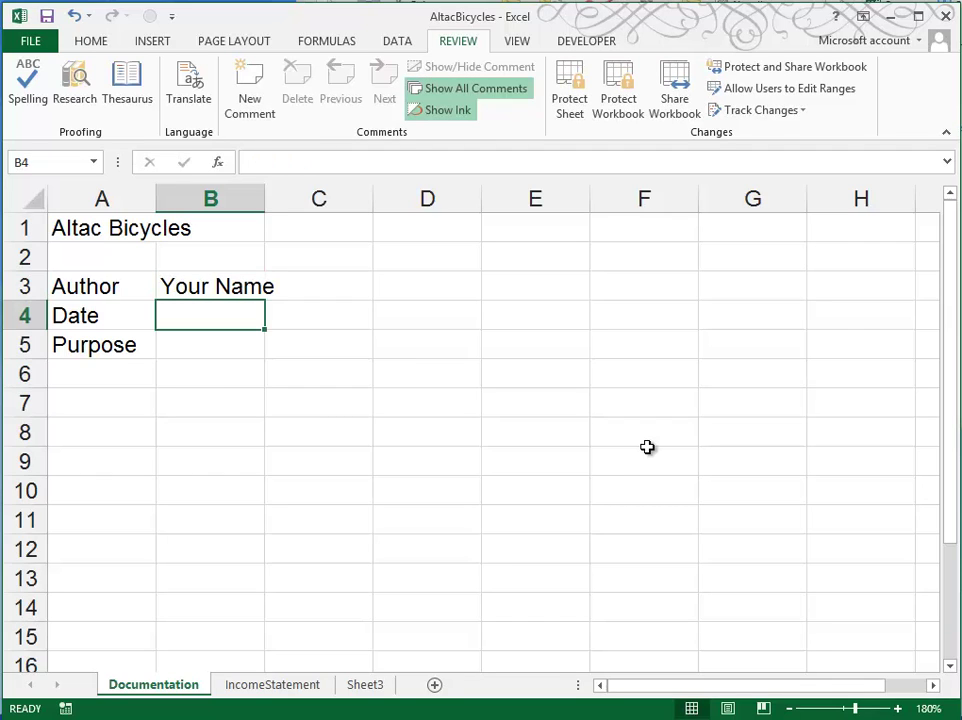
type("5/11/2013")
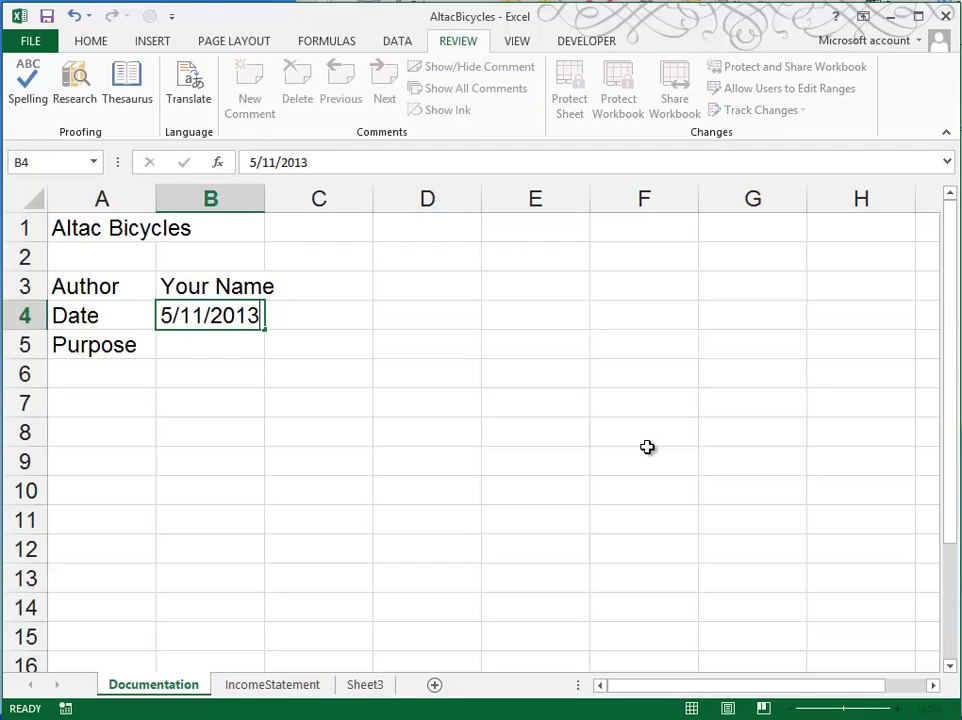
key("Return")
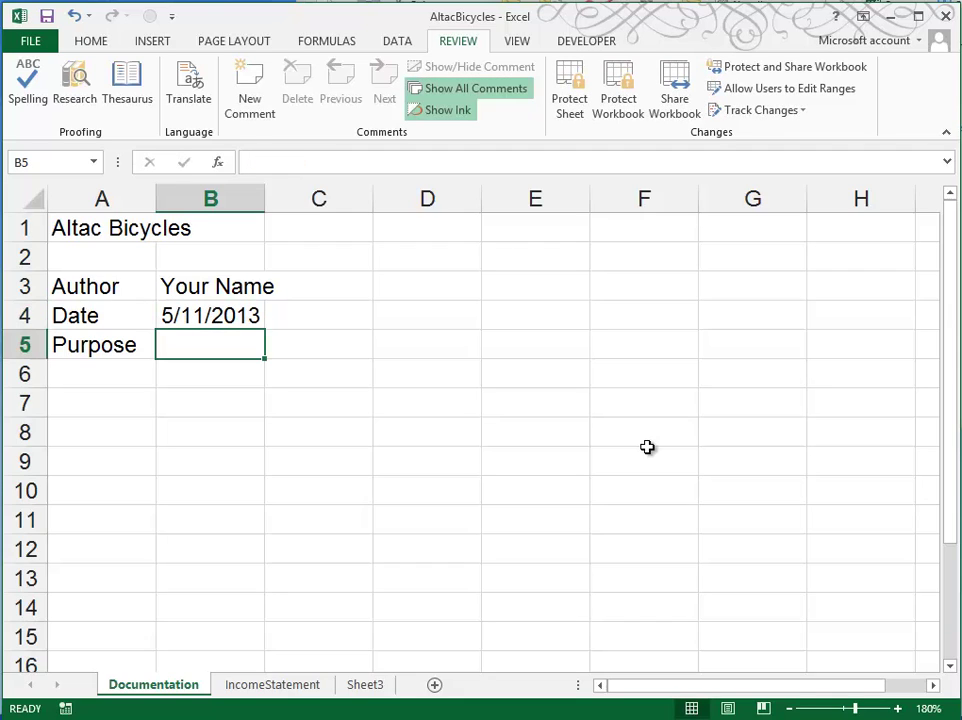
type("Inc")
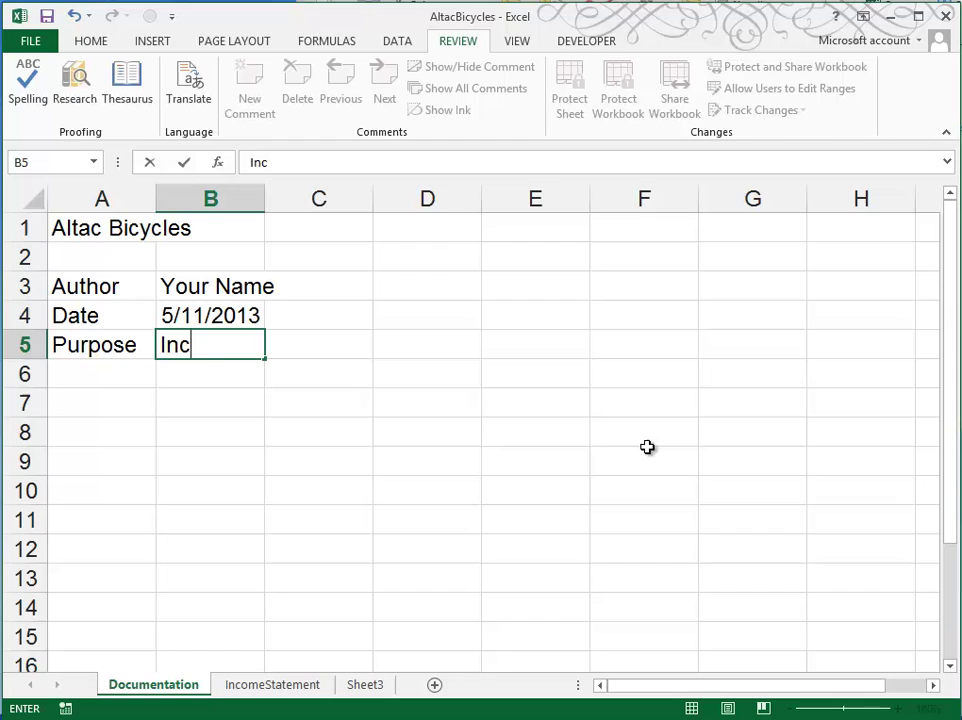
type("ome statement for Altac Bicybles for 2011 through 2013")
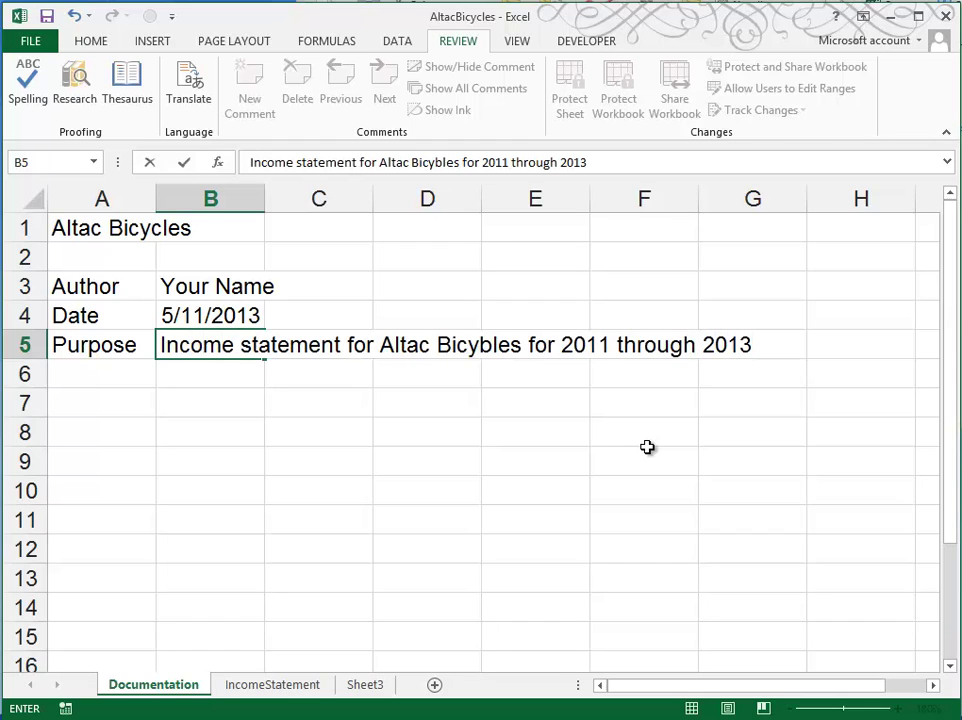
key("Return")
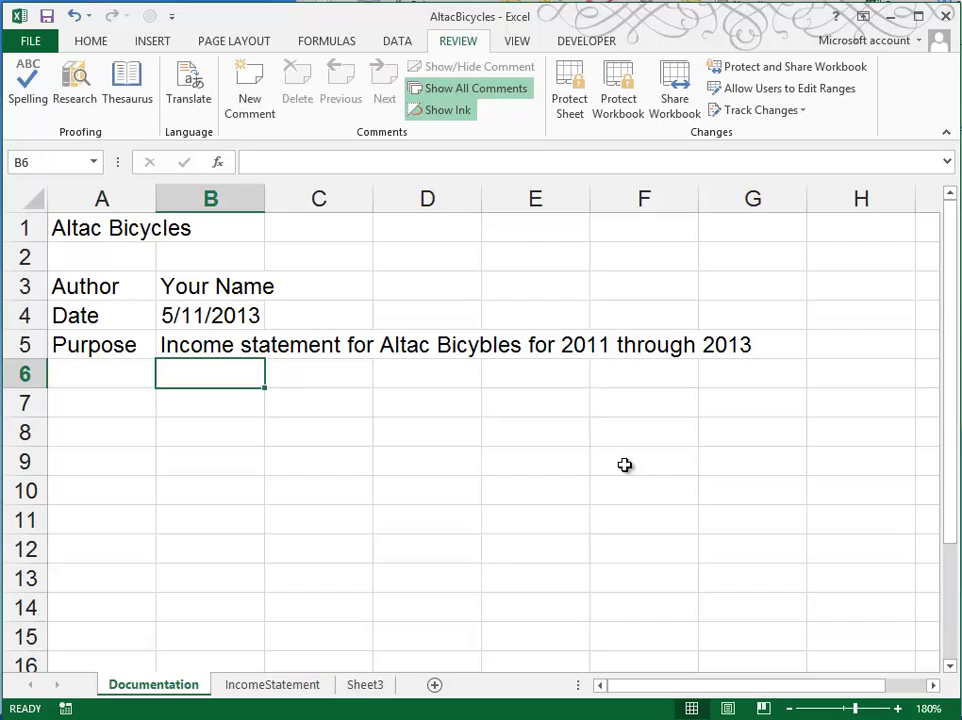
Set the page orientation of the Documentation sheet to landscape
left_click(244, 42)
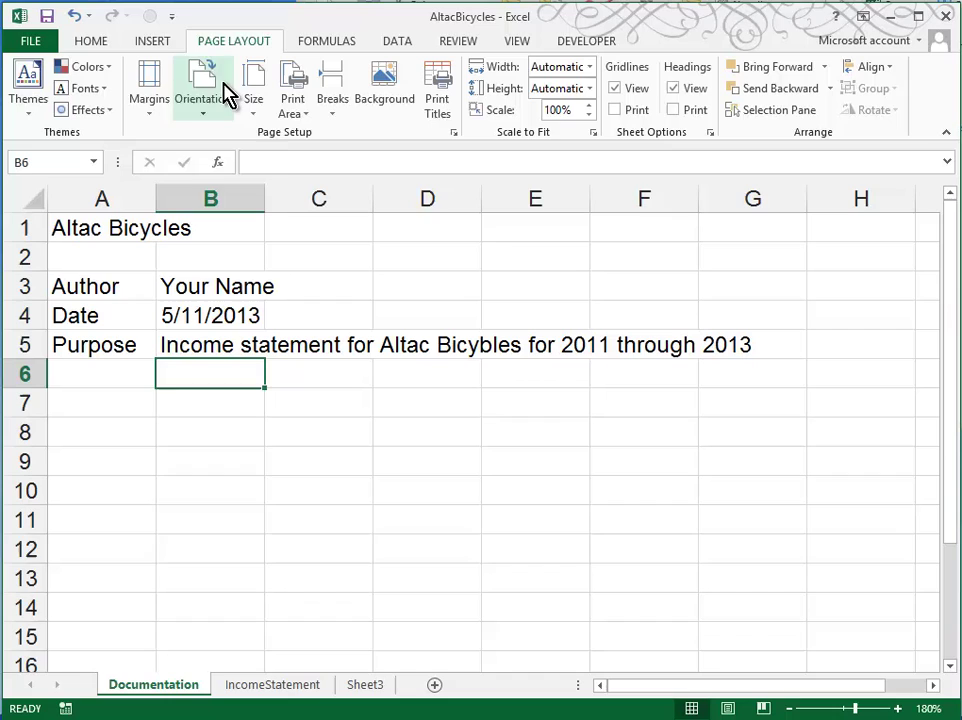
left_click(226, 98)
left_click(236, 187)
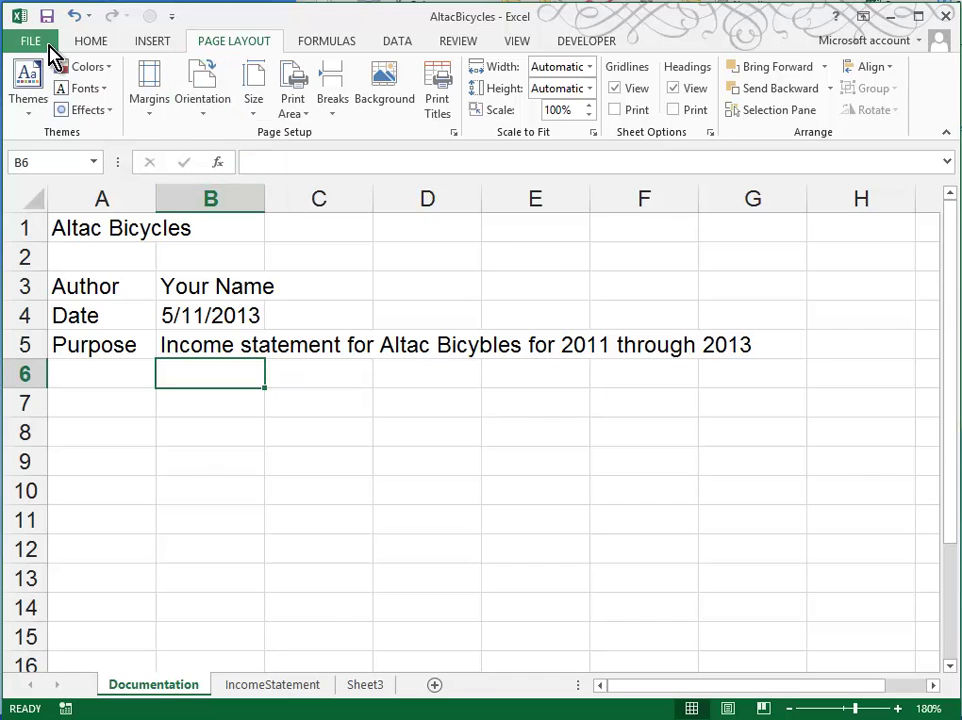
Set the print range to the entire workbook and preview the second page with the income statement
left_click(49, 46)
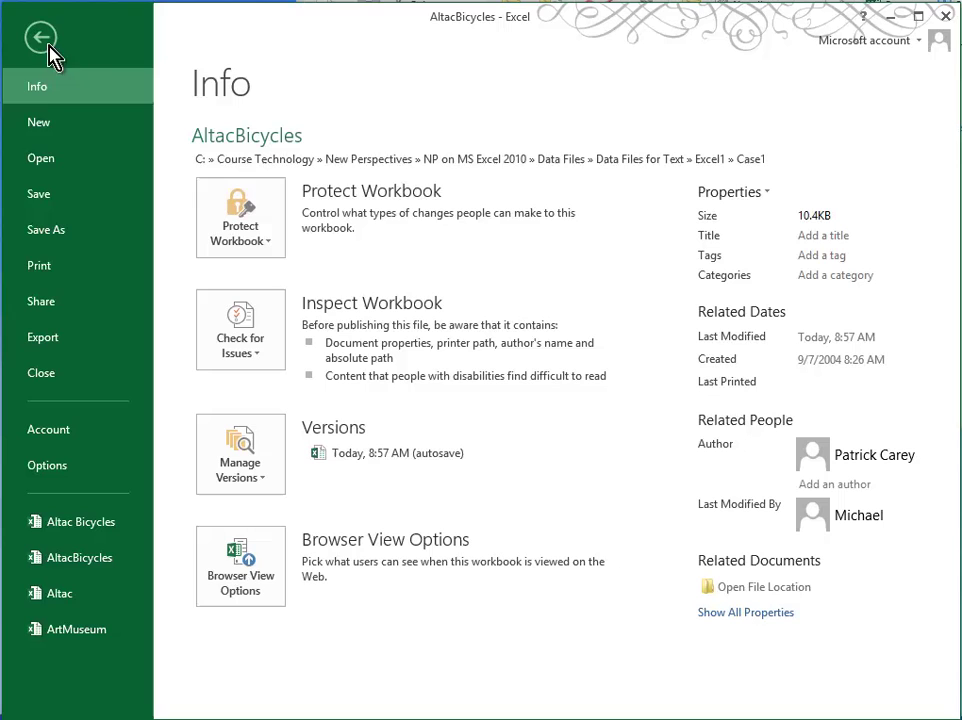
left_click(62, 281)
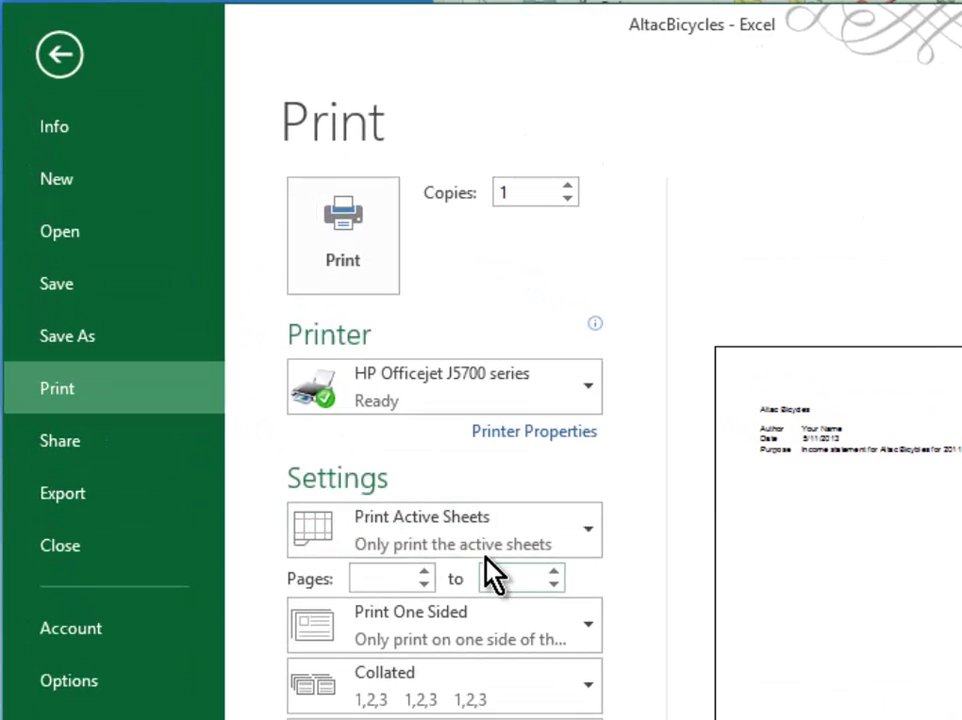
left_click(586, 531)
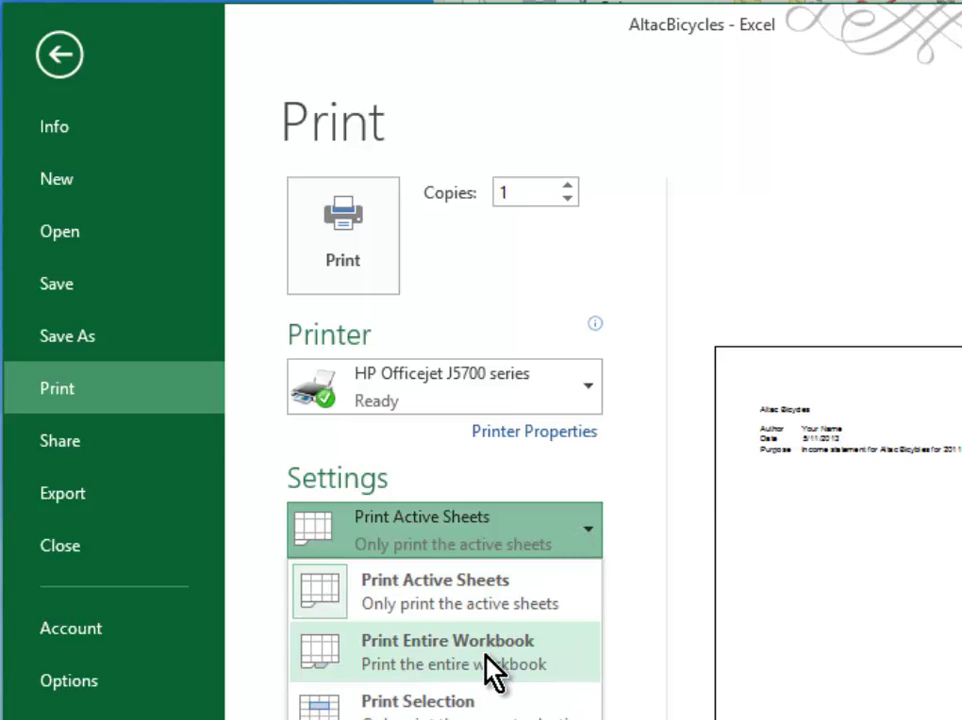
key("Escape")
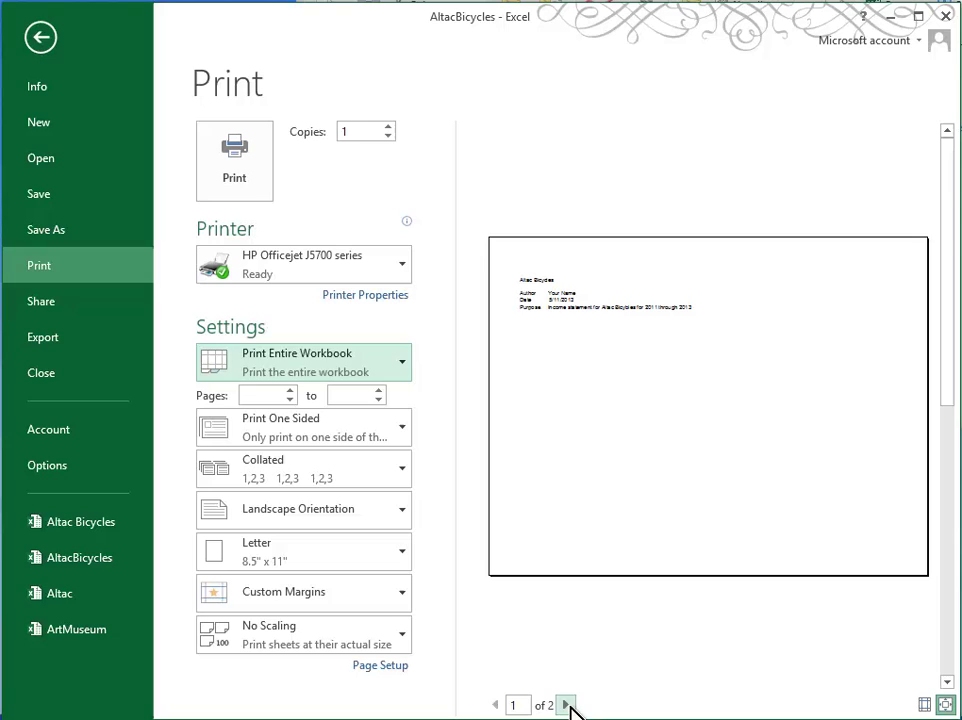
left_click(567, 705)
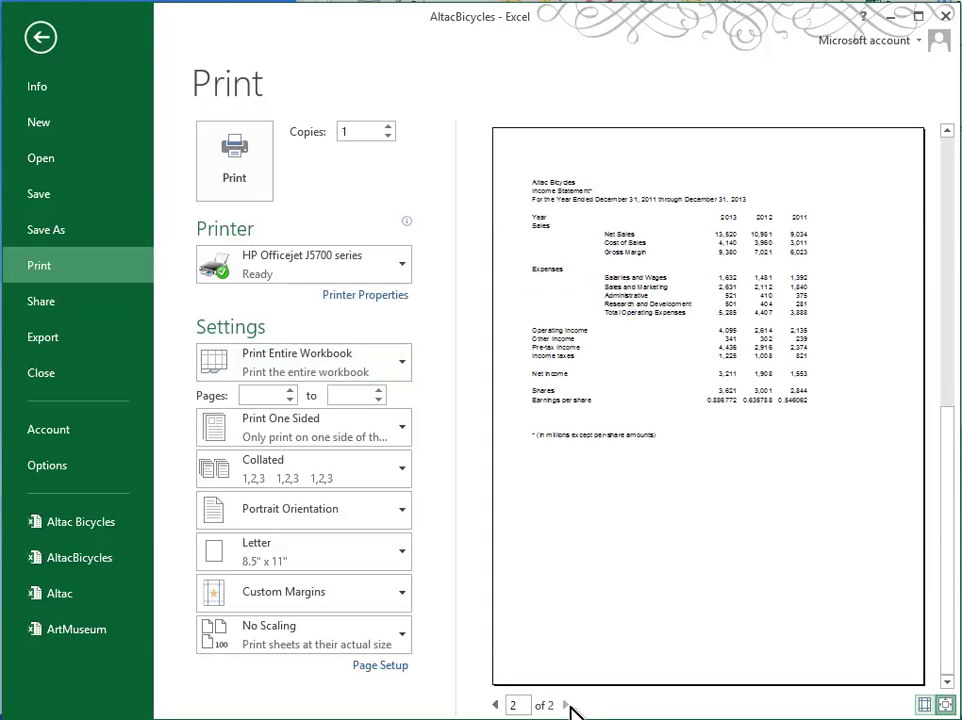